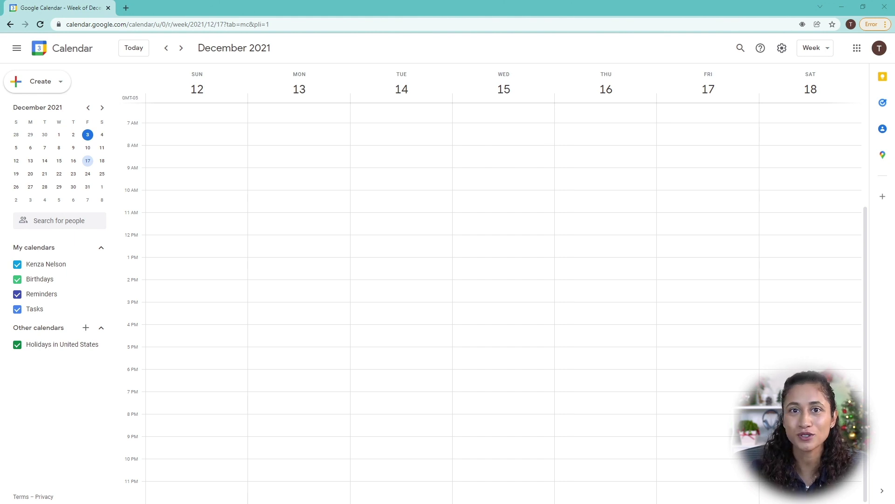
Create a new calendar named 'Time Block'
left_click(17, 344)
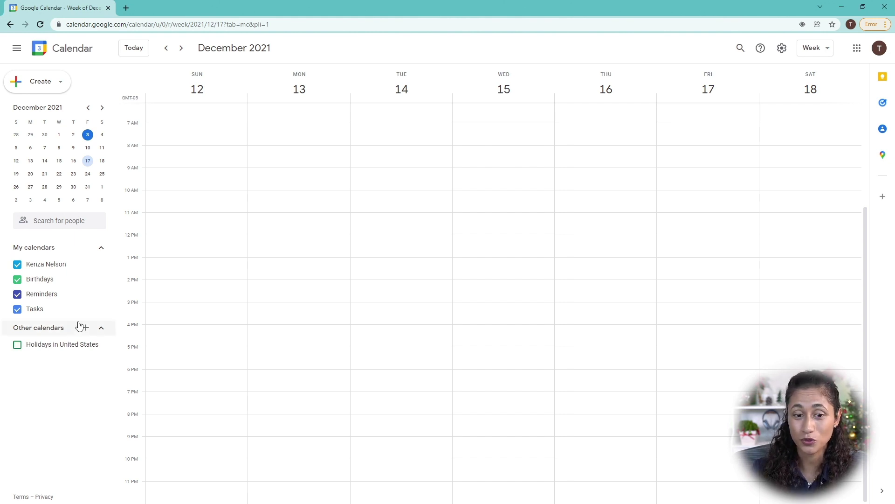
left_click(85, 327)
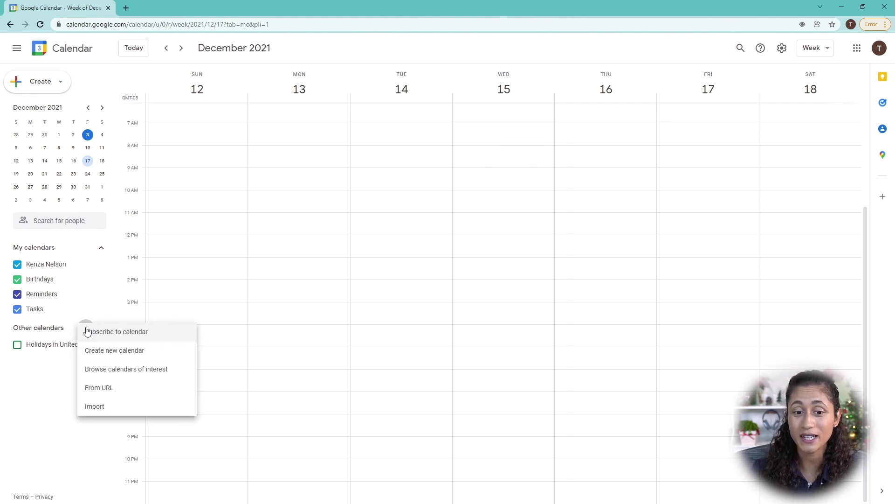
left_click(117, 358)
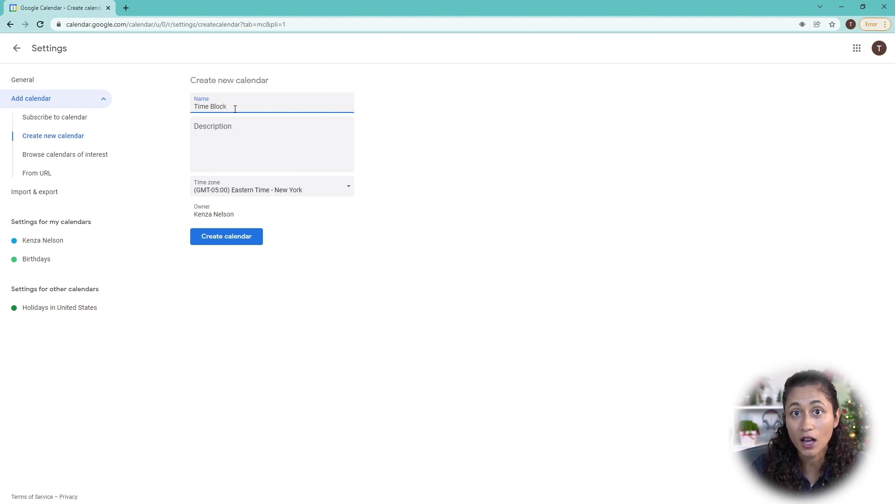
left_click(217, 241)
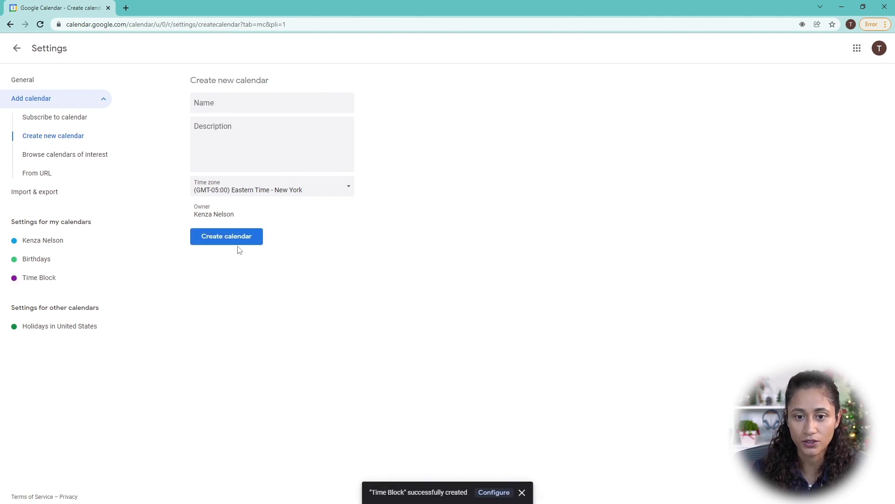
left_click(18, 49)
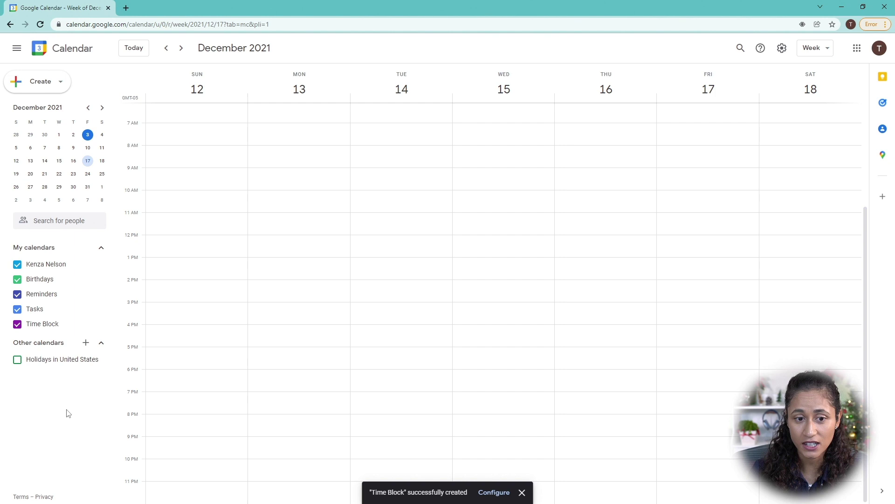
Hide the personal, Birthdays, Reminders and Tasks calendars so only Time Block shows
left_click(17, 264)
left_click(17, 279)
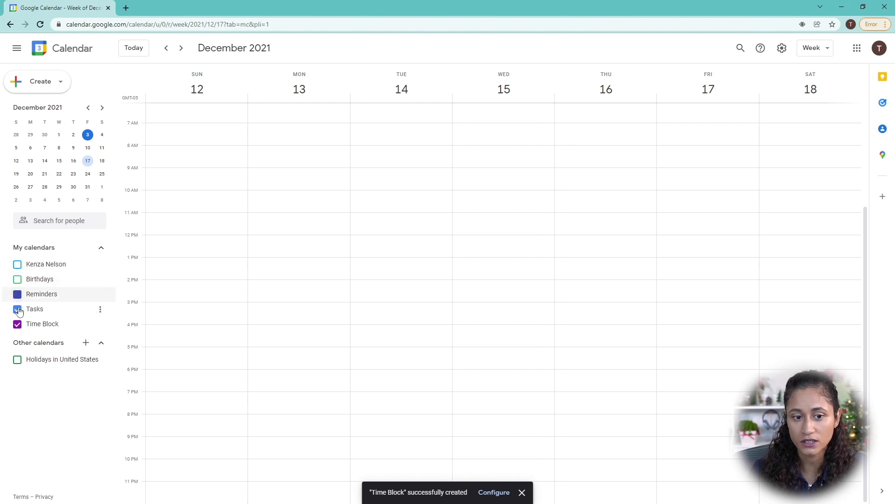
left_click(17, 294)
left_click(17, 308)
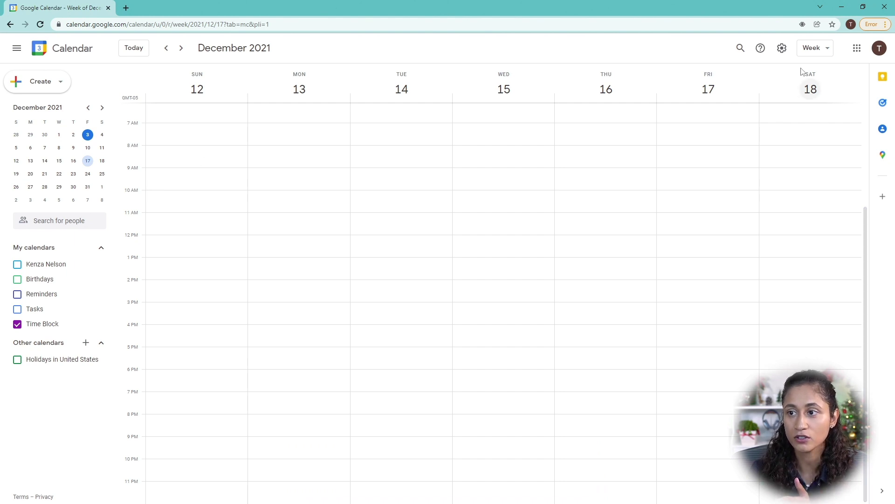
Set Start week on to Monday in Settings, then collapse the sidebar
left_click(782, 48)
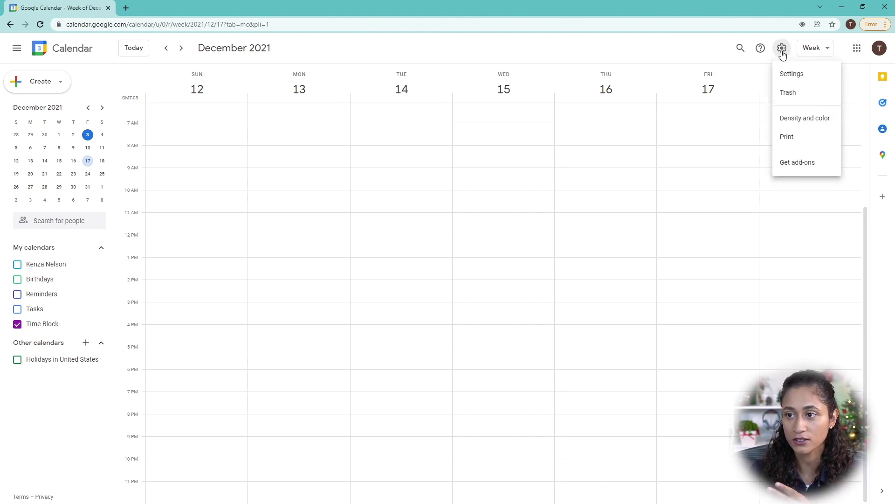
left_click(788, 75)
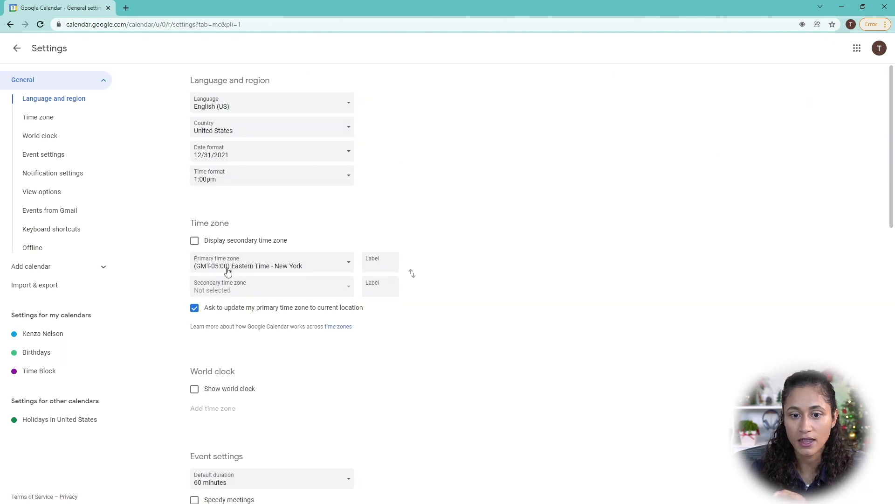
scroll(224, 276, "down", 5)
scroll(224, 275, "down", 7)
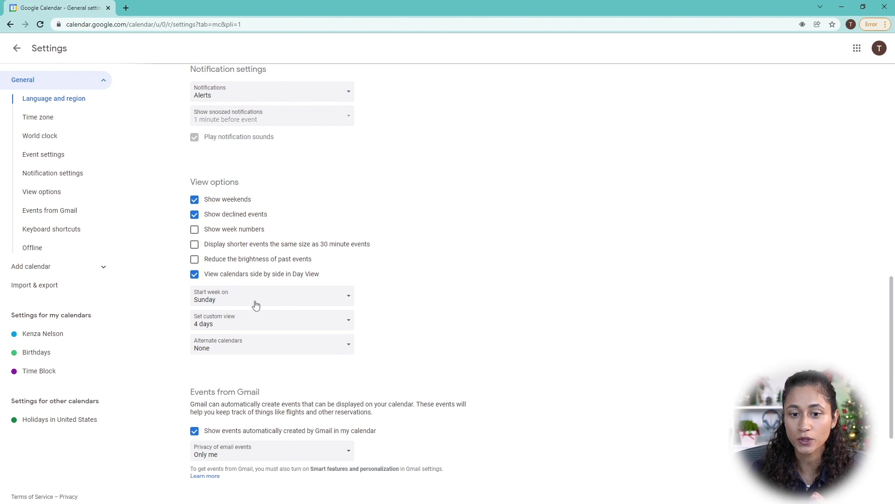
left_click(255, 305)
left_click(229, 319)
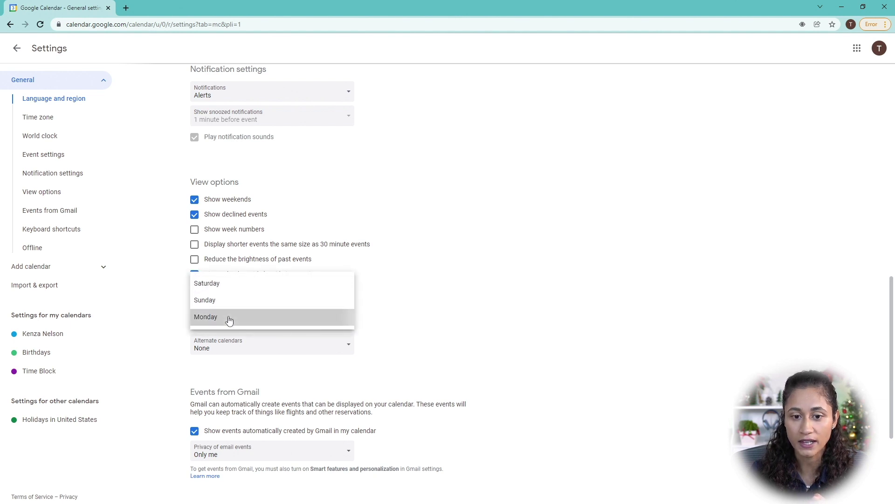
left_click(16, 49)
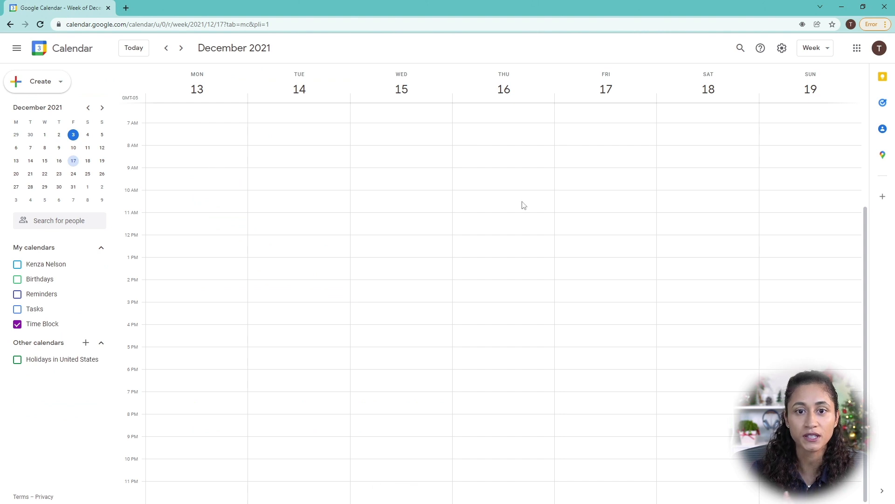
left_click(17, 48)
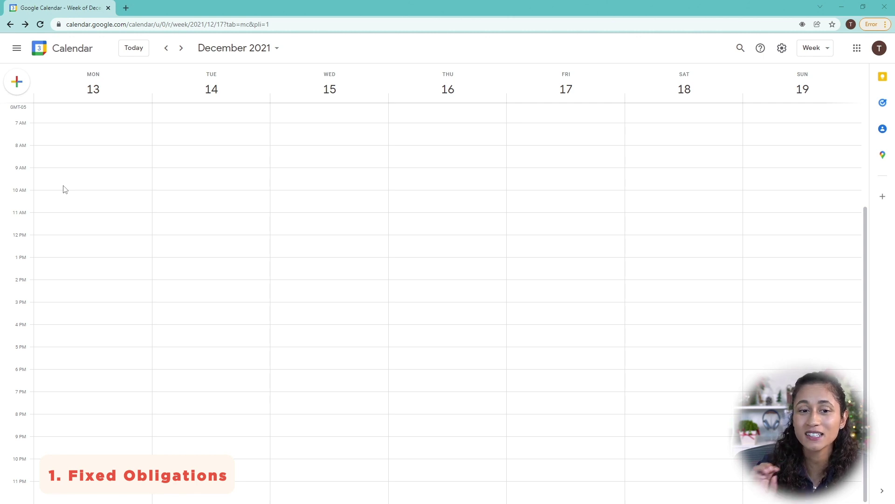
Start a Monday 13 event at 9am titled 'Work'
left_click(56, 173)
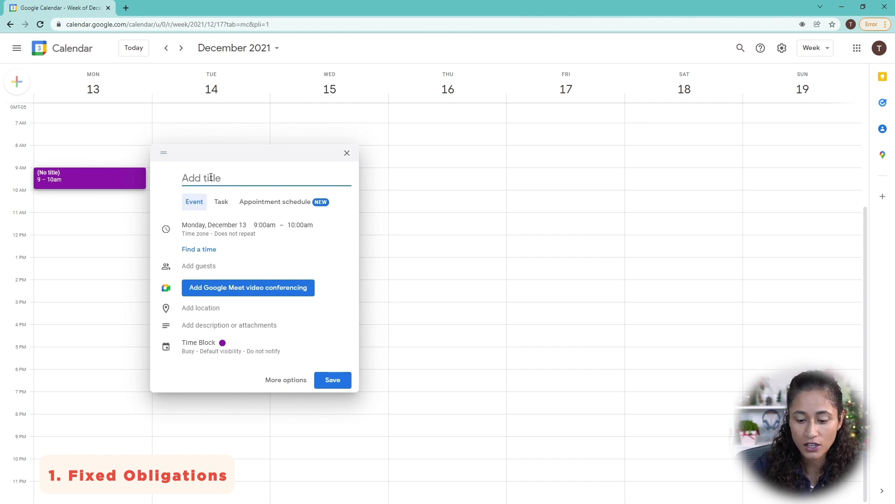
type("Wrok")
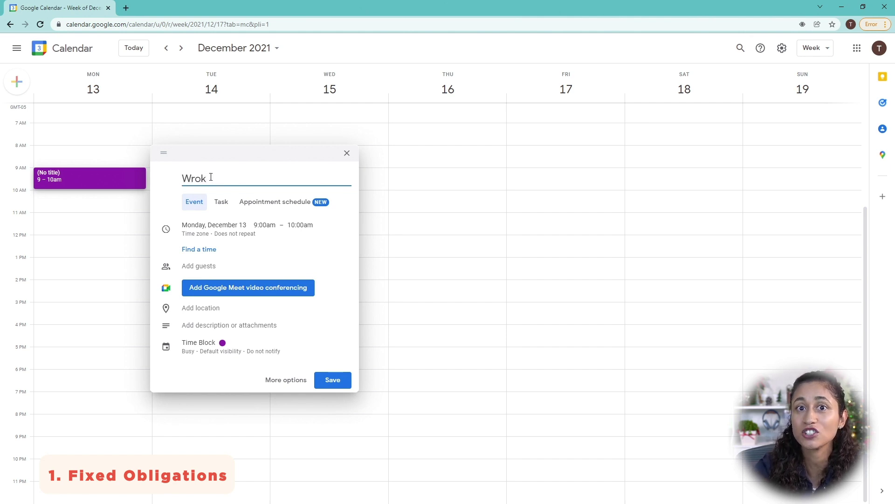
key("BackSpace")
type("or")
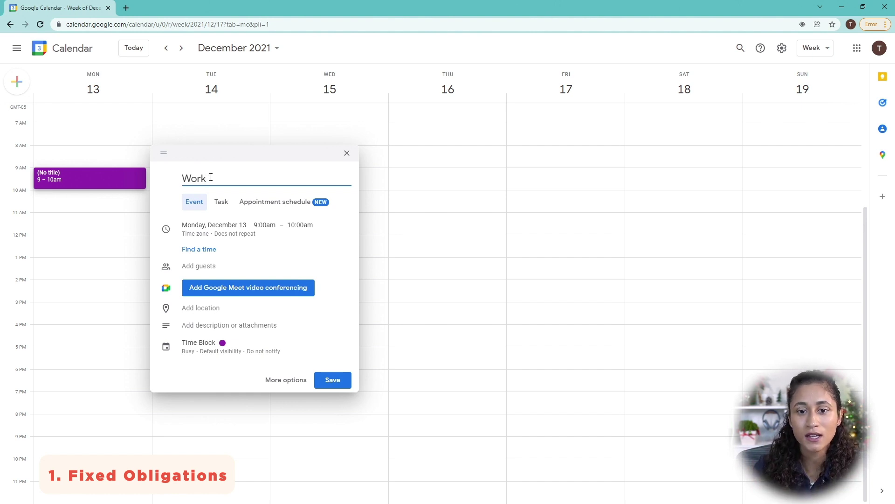
Make the Work event end at 5:00pm and repeat every weekday
left_click(285, 228)
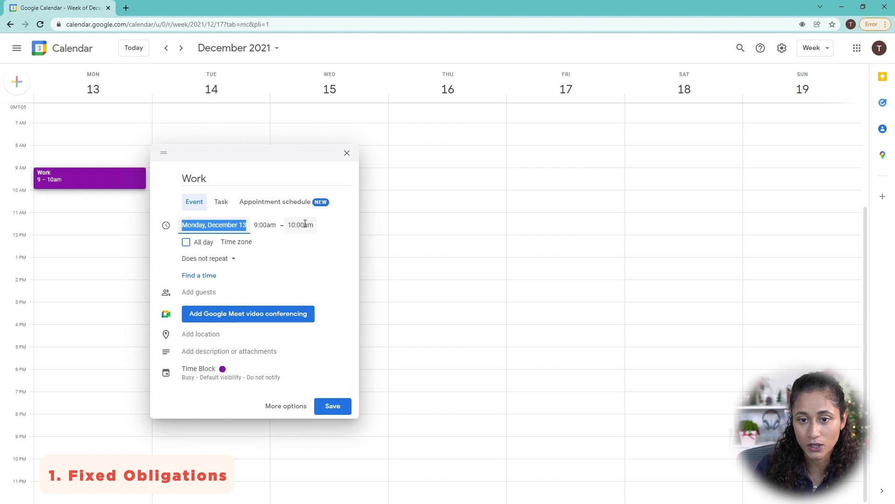
left_click(305, 224)
scroll(322, 280, "down", 10)
left_click(319, 298)
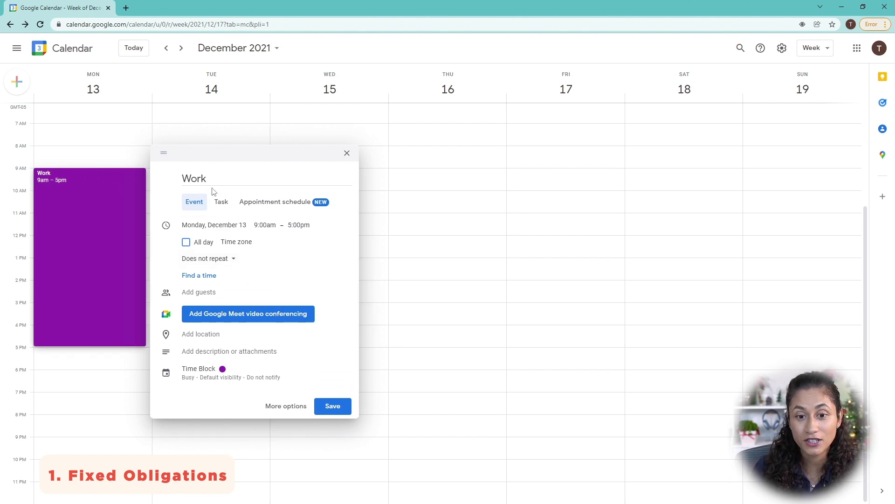
left_click(233, 260)
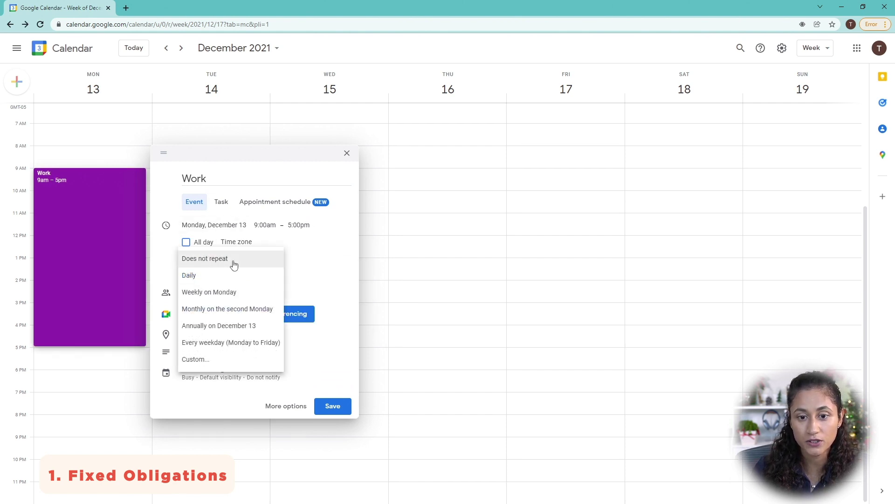
left_click(219, 348)
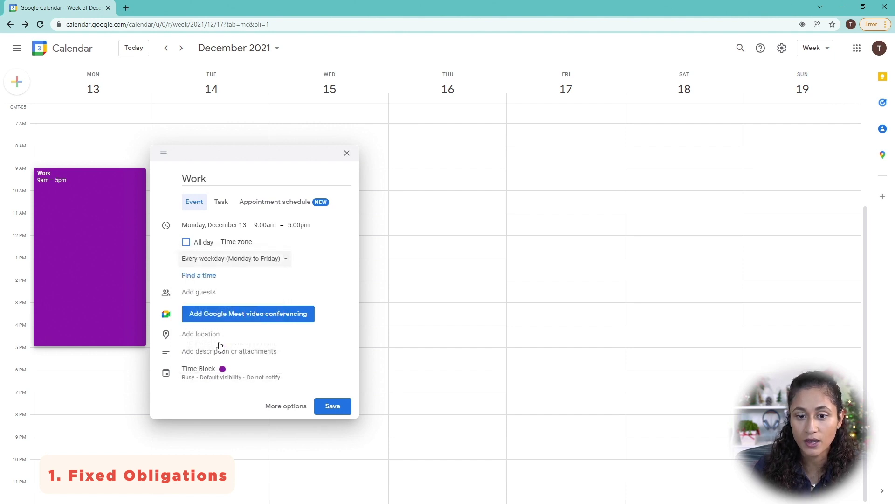
left_click(244, 264)
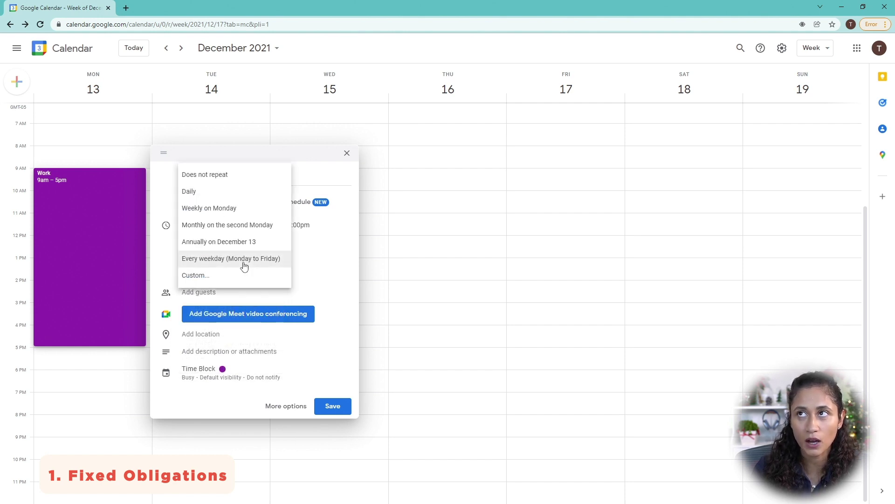
Confirm a custom Monday–Friday repeat for the Work event
left_click(207, 276)
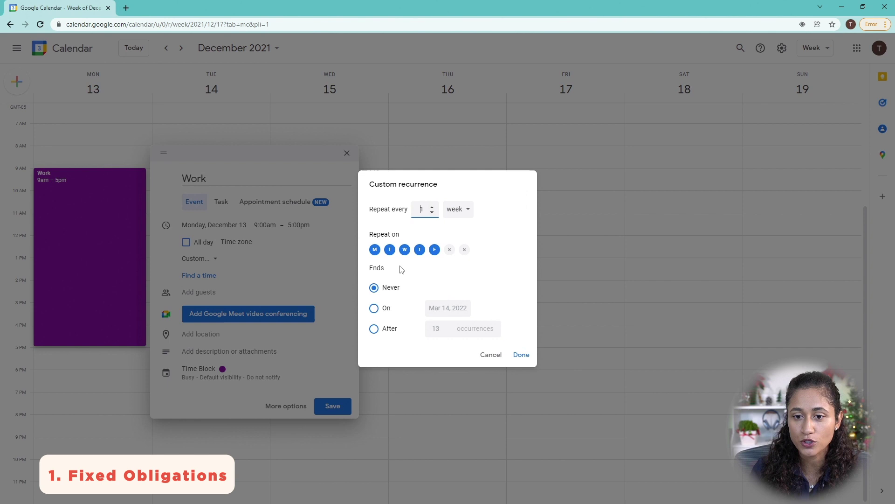
left_click(434, 250)
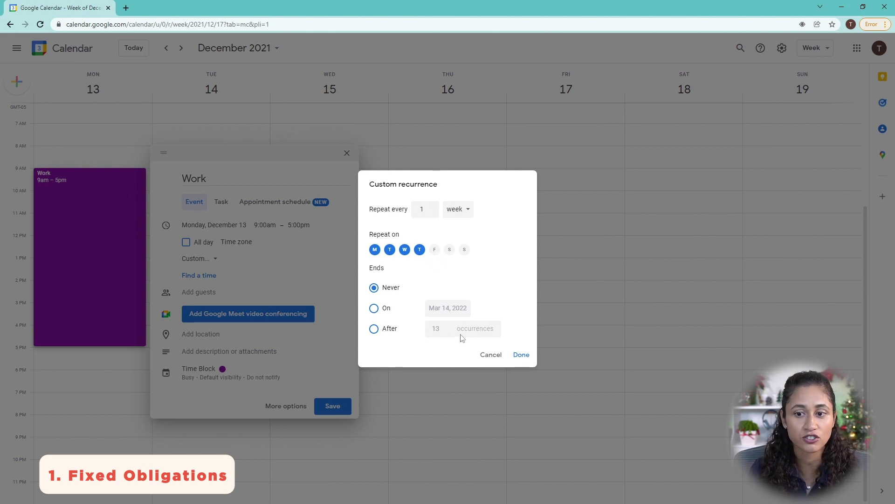
left_click(434, 250)
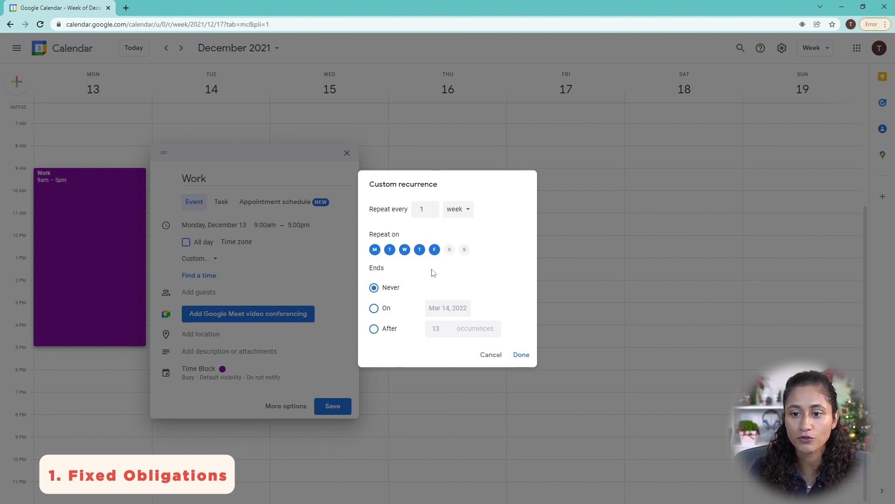
left_click(521, 355)
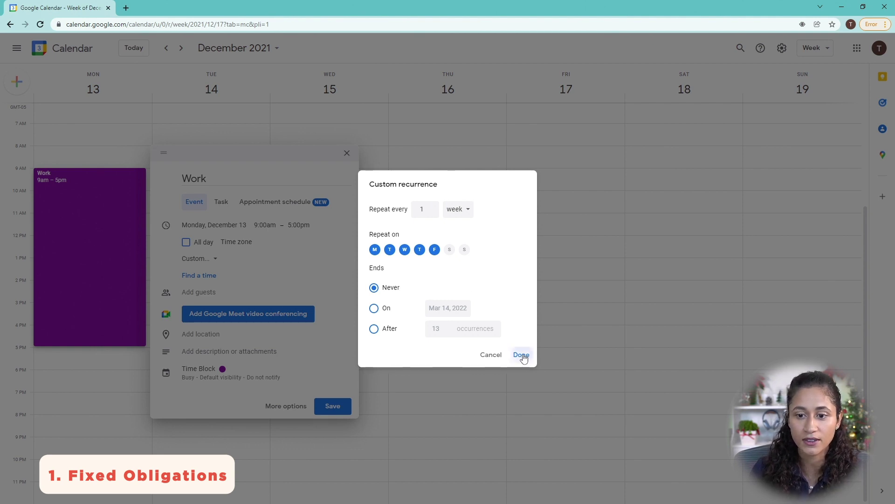
Colour the Work event Graphite and save it
left_click(301, 373)
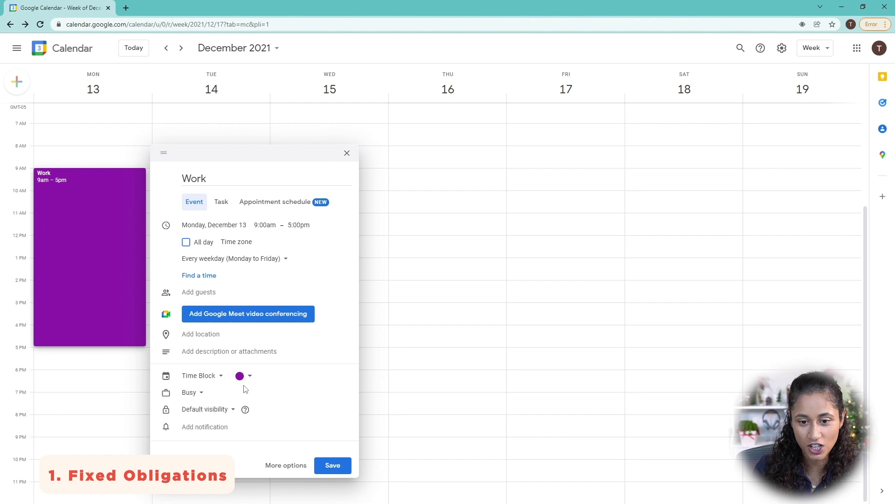
left_click(248, 375)
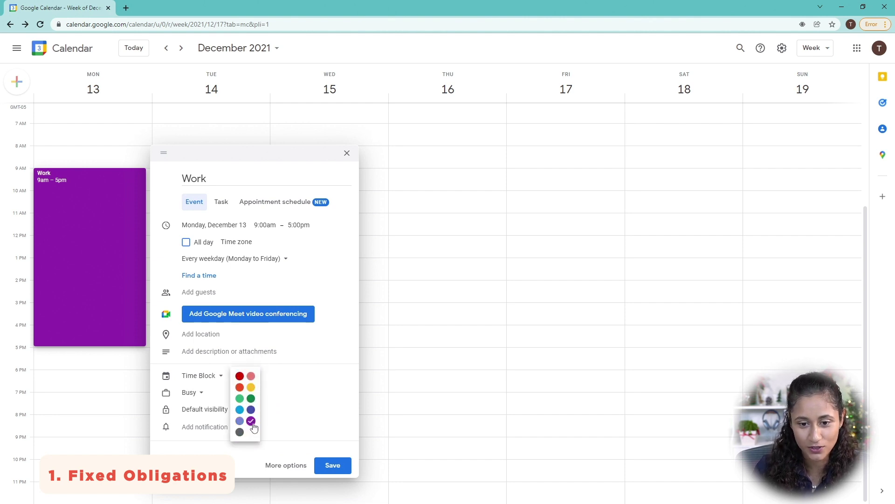
left_click(240, 432)
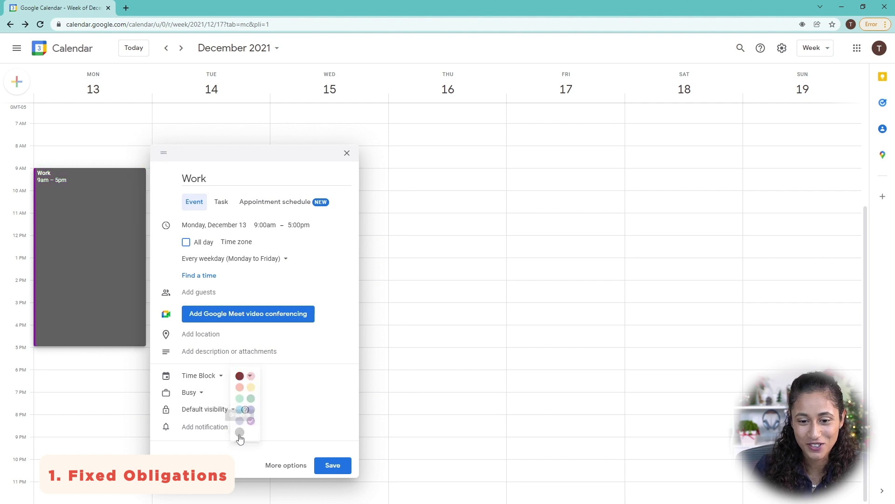
left_click(332, 466)
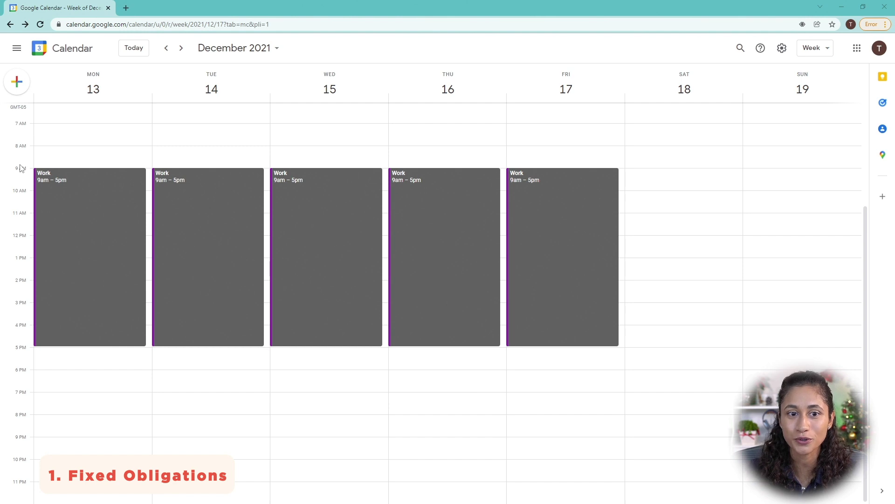
Create a Monday 8–9am 'Commute' event repeating every weekday
left_click(61, 156)
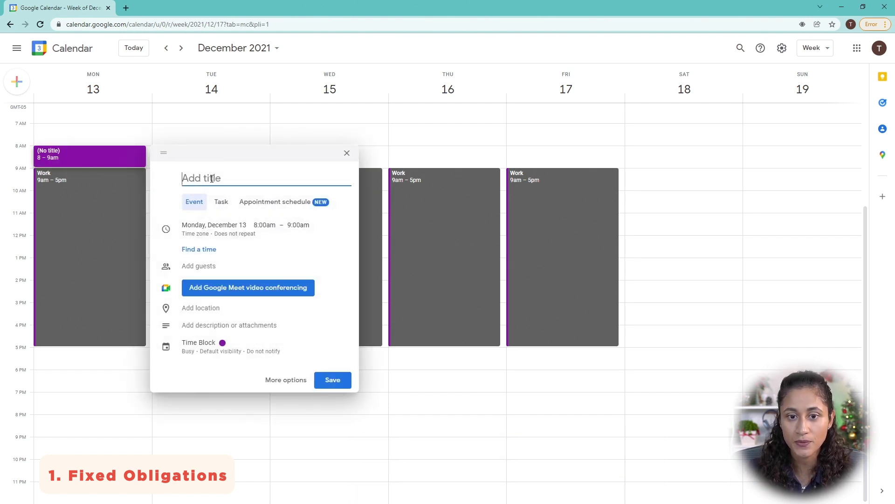
type("Commute")
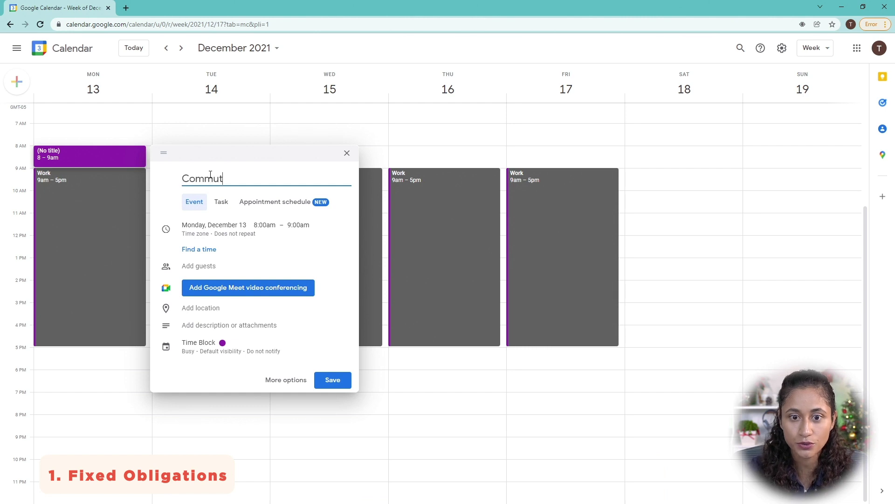
left_click(286, 232)
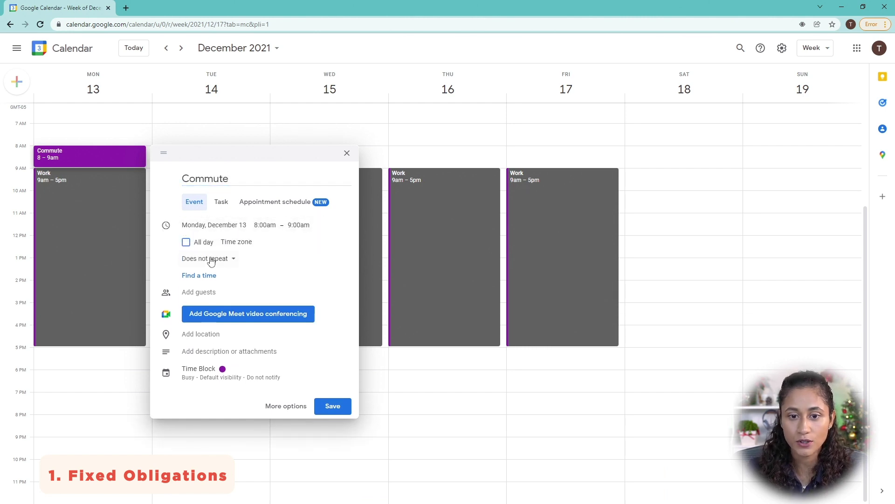
left_click(230, 258)
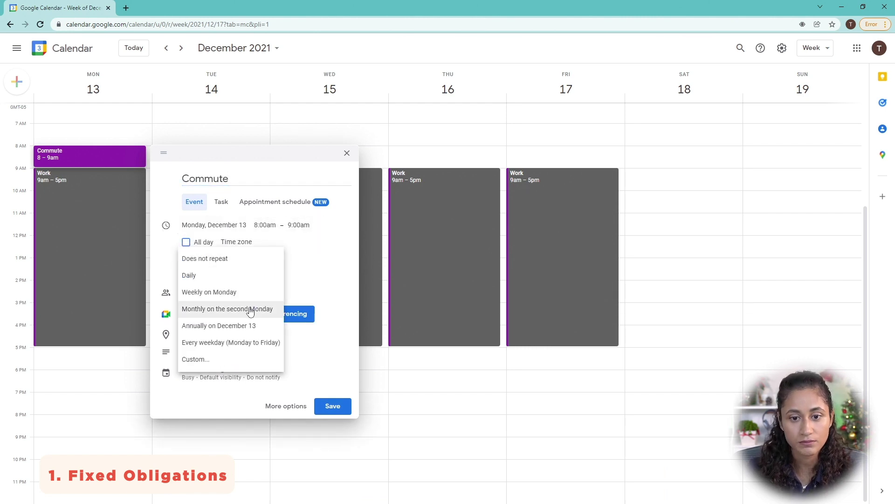
left_click(218, 346)
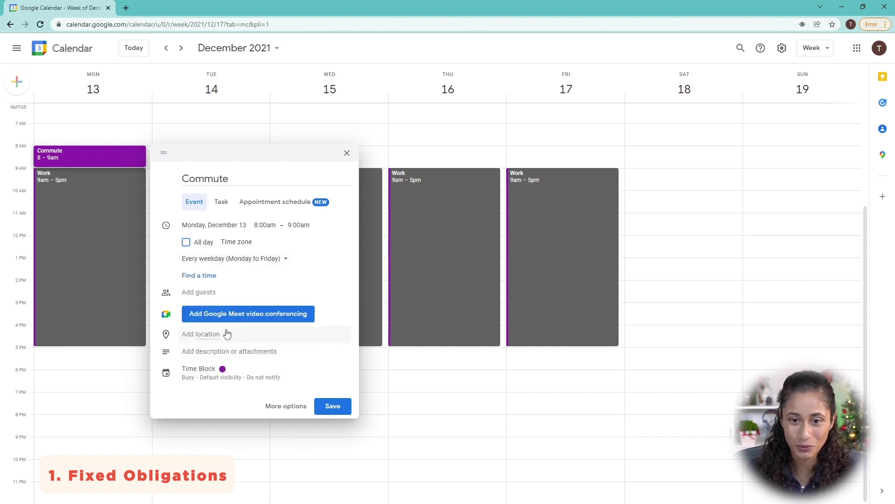
Colour the morning Commute lavender and save it, then title a Monday 5pm event 'Commute'
left_click(235, 373)
left_click(250, 379)
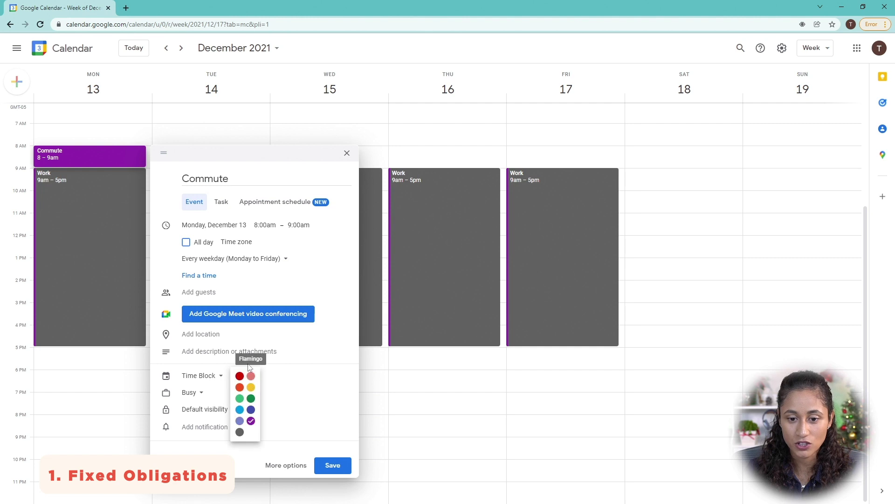
left_click(239, 422)
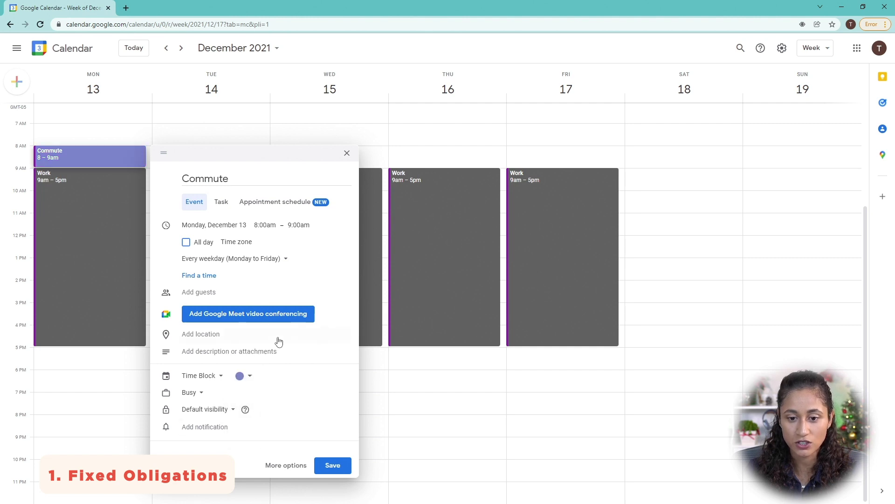
left_click(333, 466)
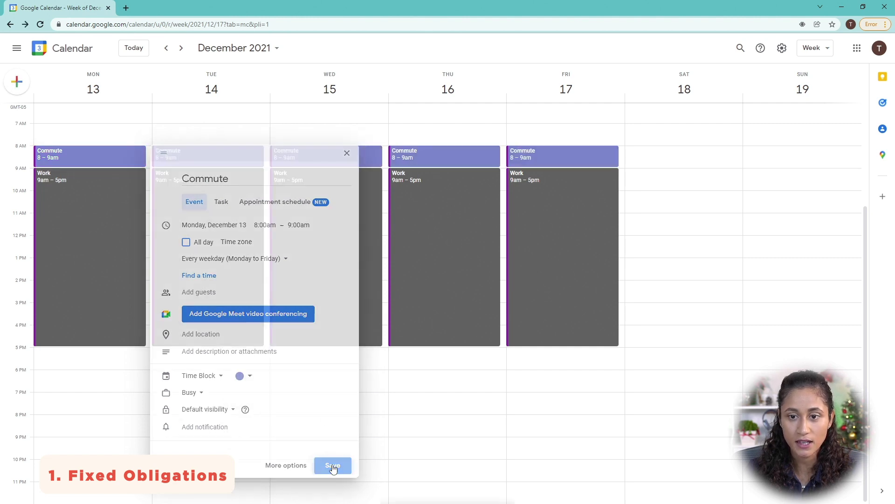
left_click(57, 356)
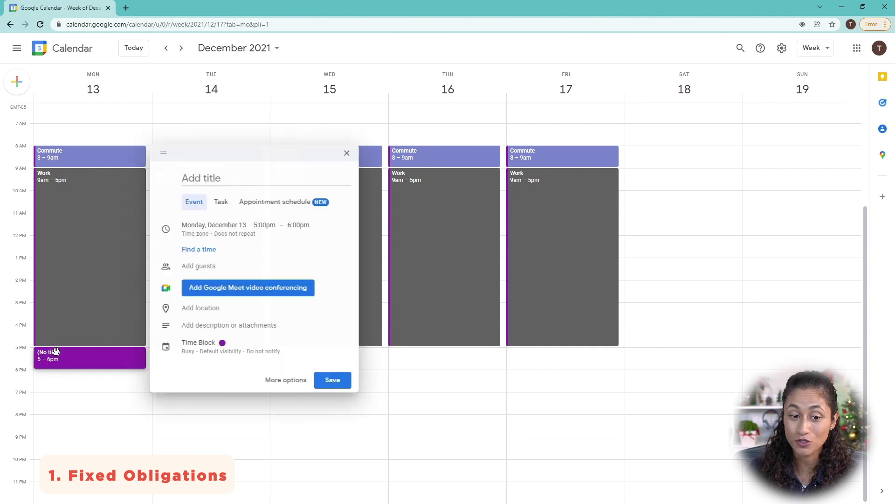
type("Commute")
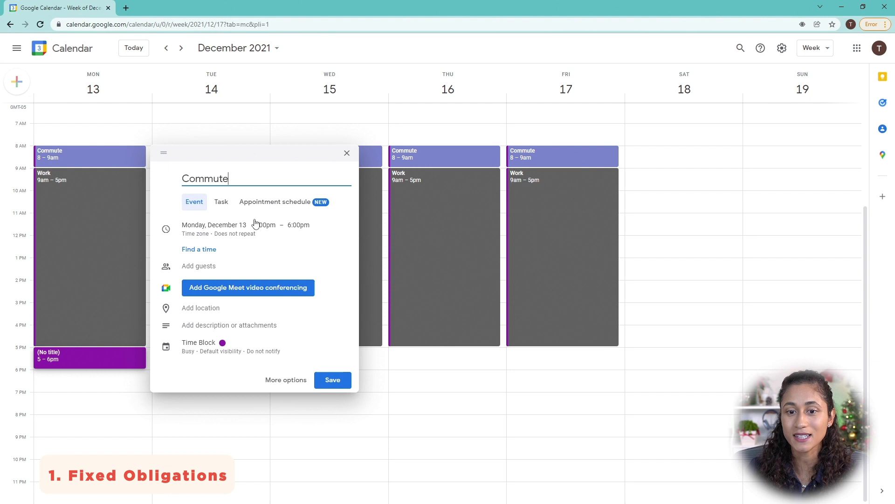
Repeat the 5–6pm Commute every weekday (Monday to Friday), colour it Lavender, and save
left_click(269, 229)
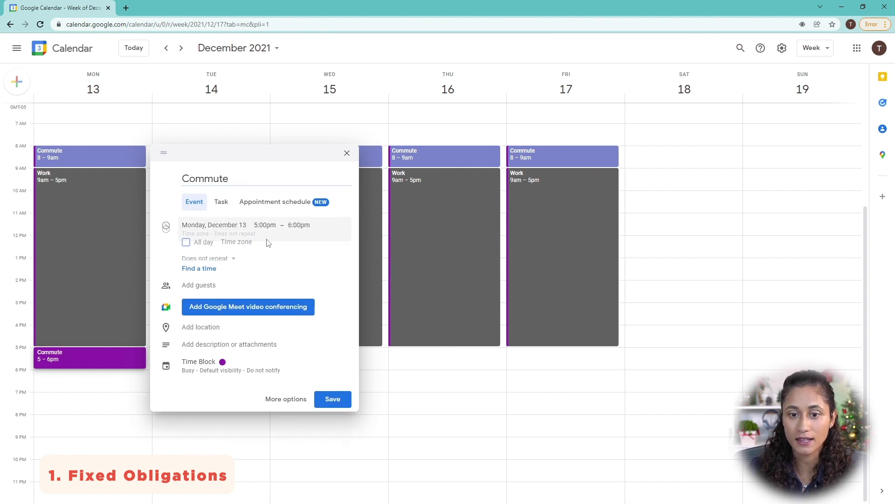
left_click(234, 259)
left_click(231, 343)
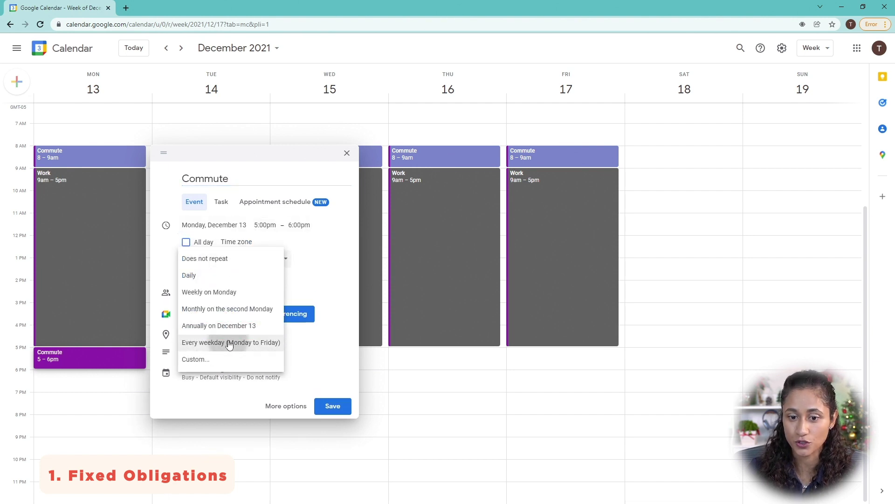
left_click(244, 370)
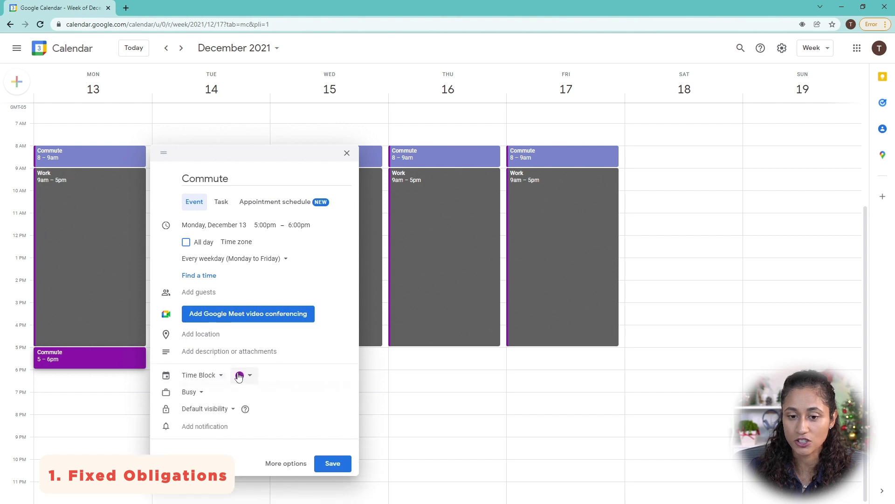
left_click(241, 375)
left_click(239, 421)
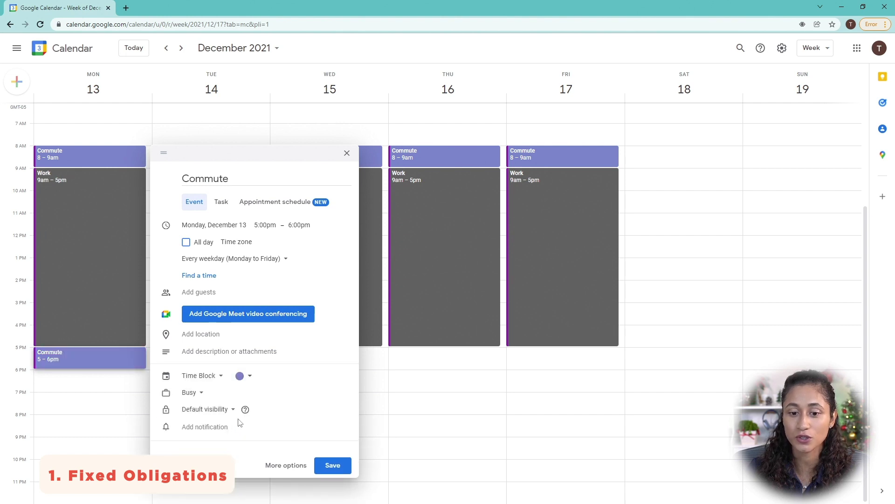
left_click(333, 465)
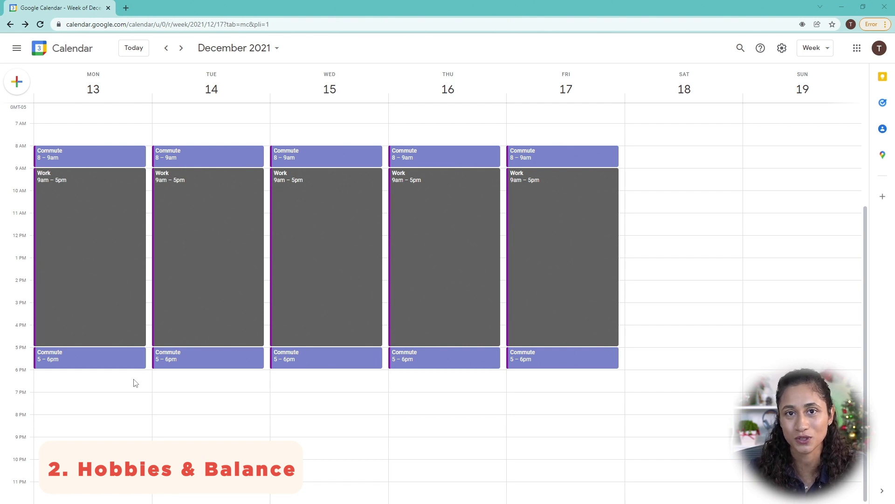
Create a Monday event starting at 6:15pm titled 'Workout'
left_click(51, 378)
left_click(265, 224)
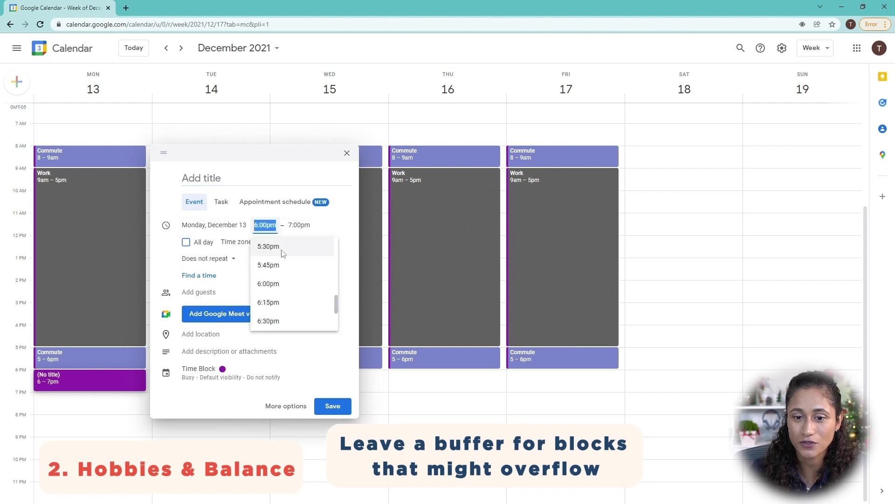
scroll(279, 280, "down", 2)
left_click(278, 257)
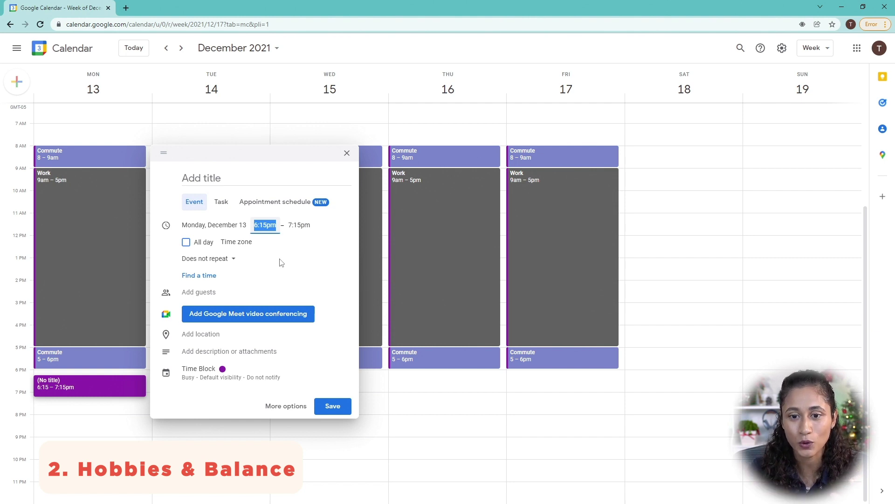
left_click(255, 179)
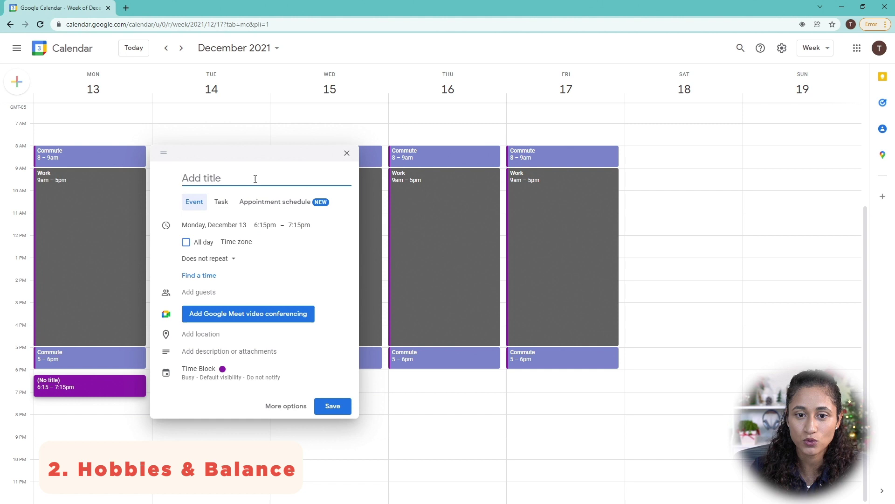
type("Workout")
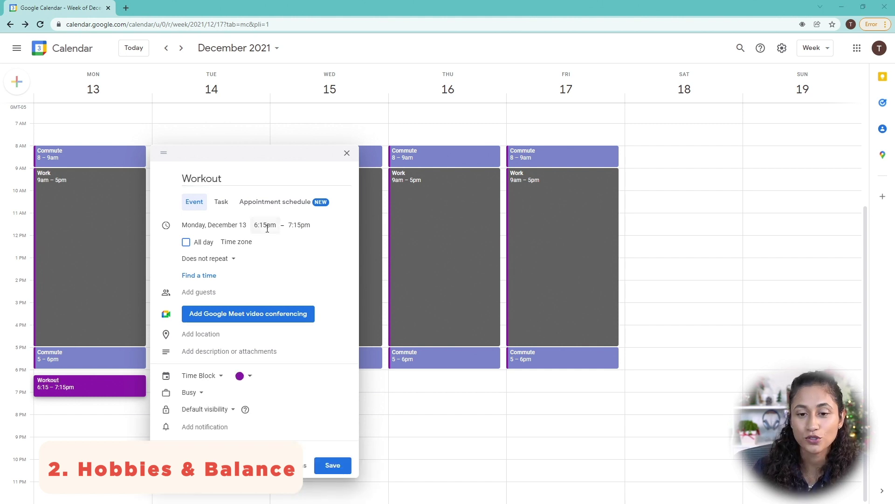
Repeat Workout on Monday, Wednesday and Friday, colour it Tomato, and save
left_click(232, 263)
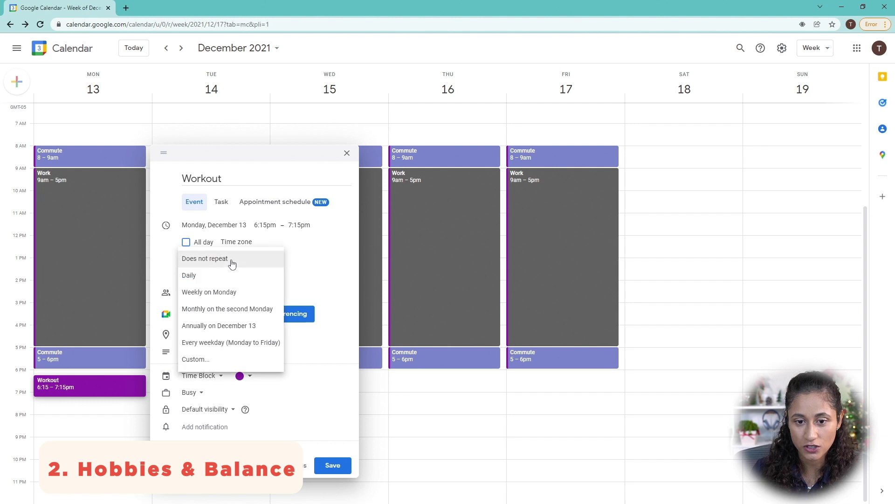
left_click(206, 360)
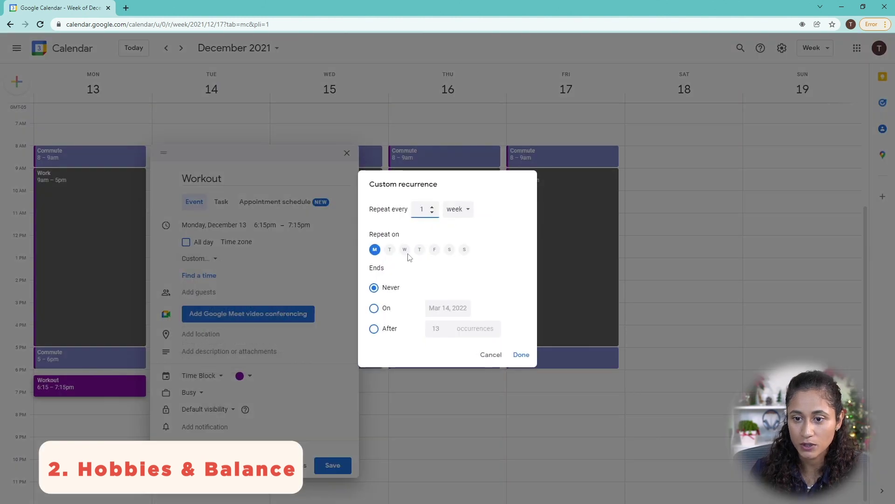
left_click(405, 250)
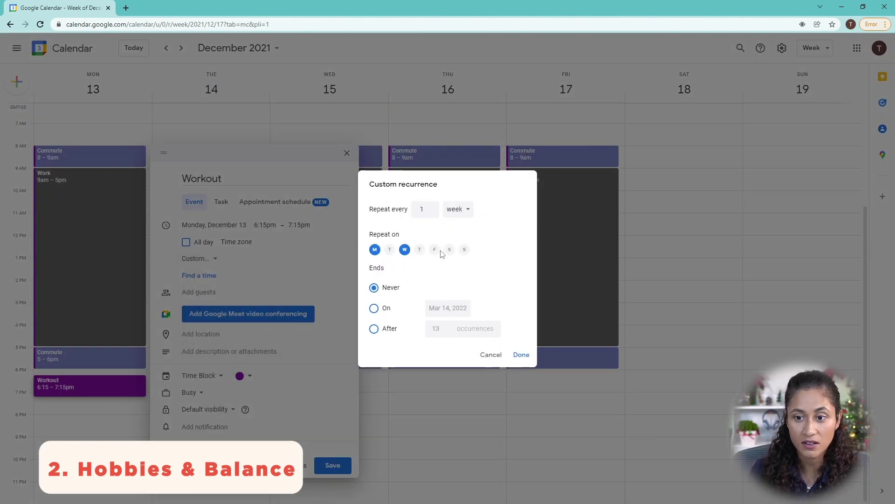
left_click(434, 250)
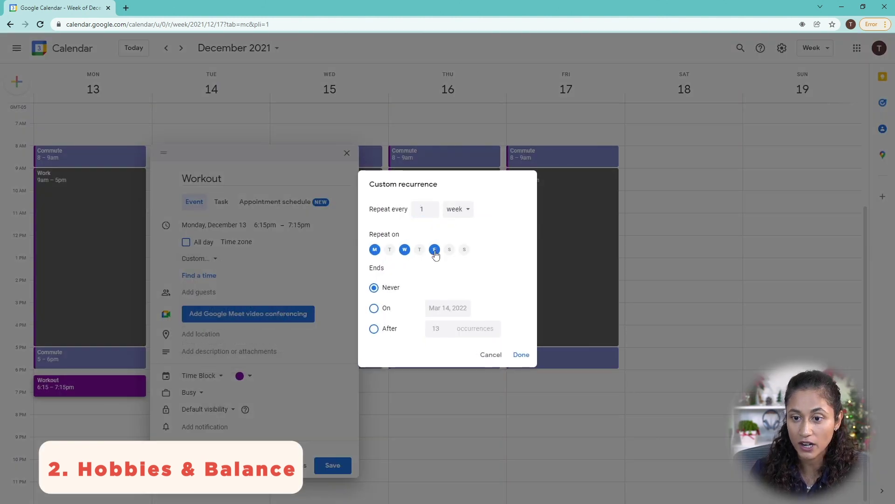
left_click(521, 356)
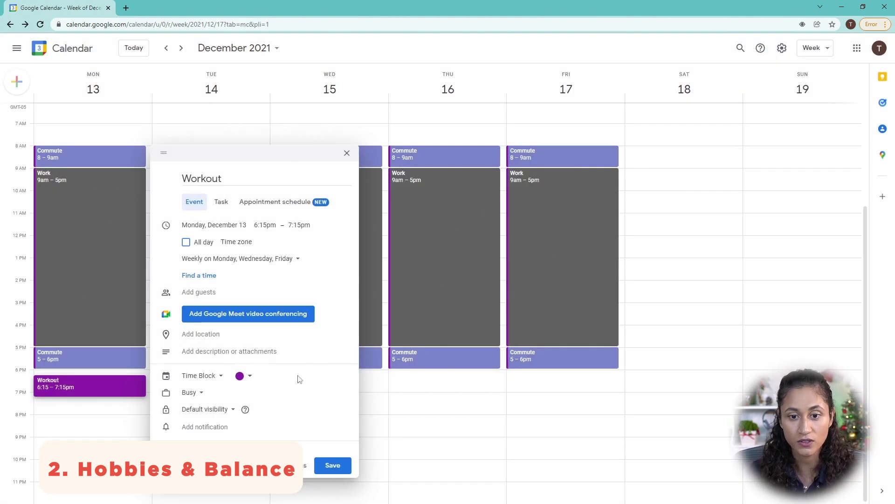
left_click(240, 376)
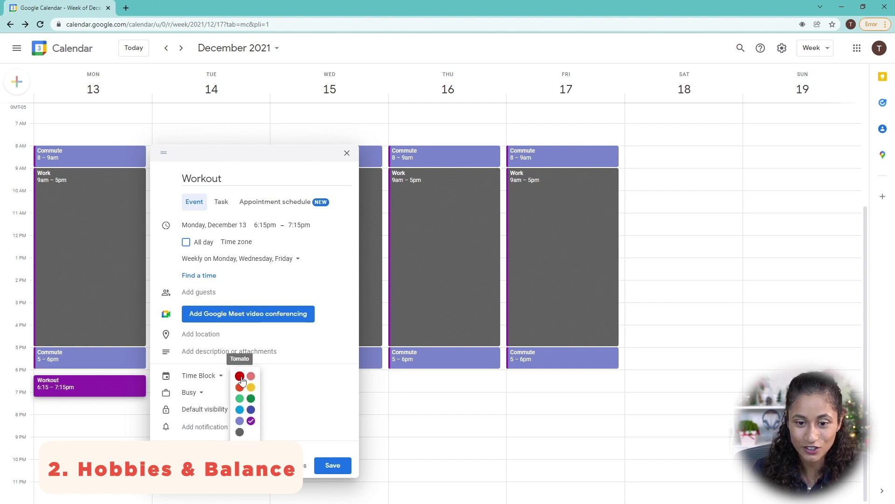
left_click(240, 376)
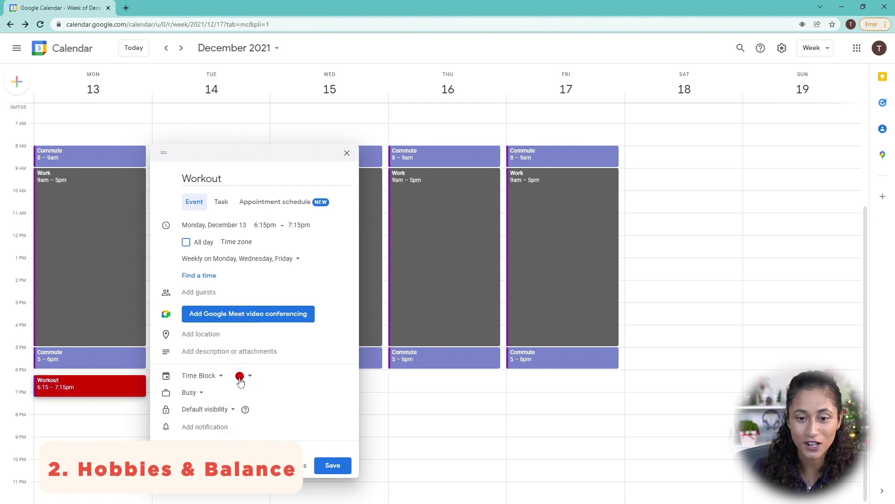
left_click(333, 466)
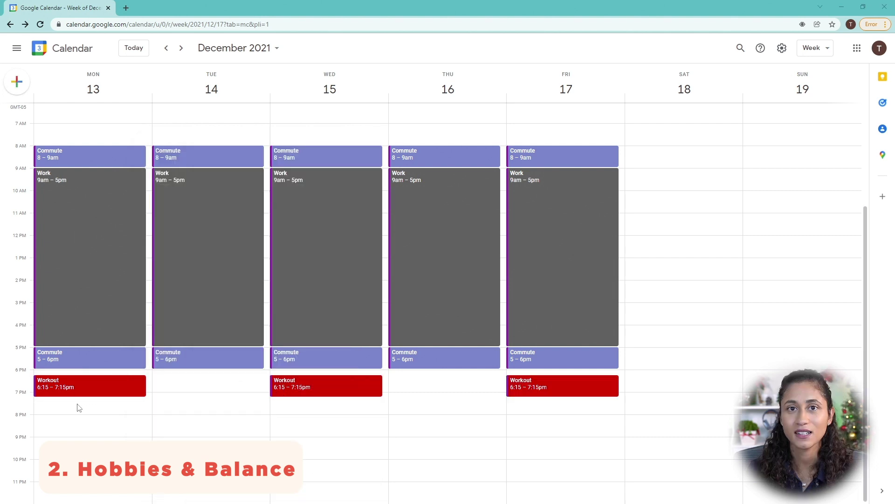
Create a Tuesday 6:15pm 'Light workout' event repeating Tuesday and Thursday, coloured pink, and save
left_click(178, 381)
type("Light workout")
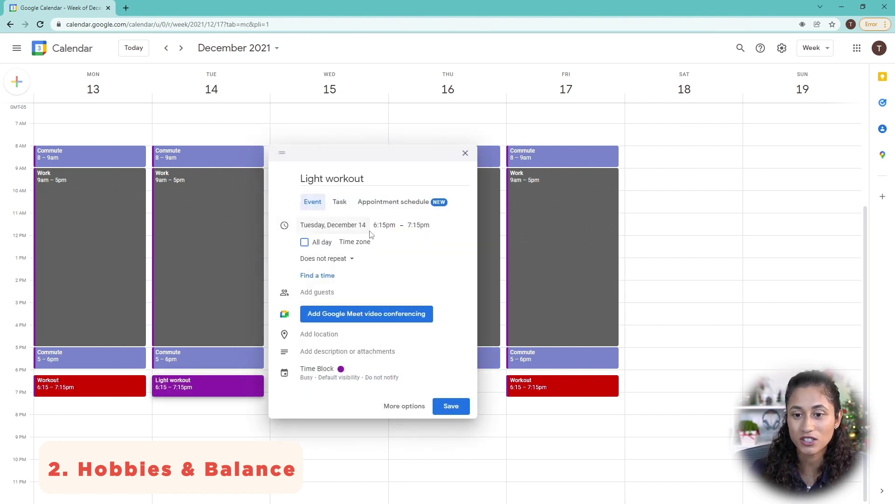
left_click(352, 260)
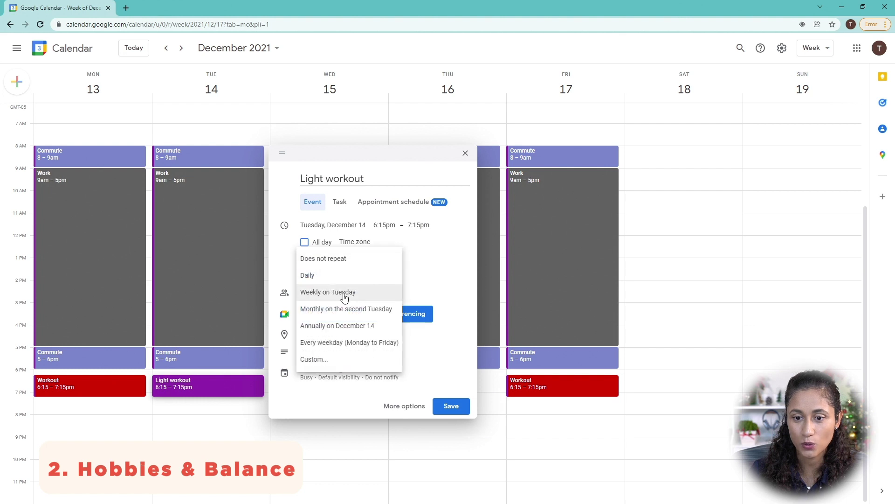
left_click(322, 364)
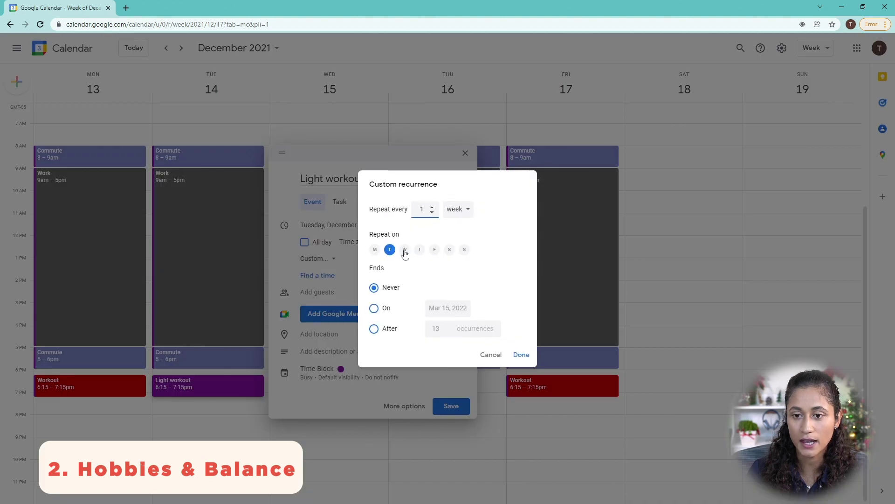
left_click(420, 249)
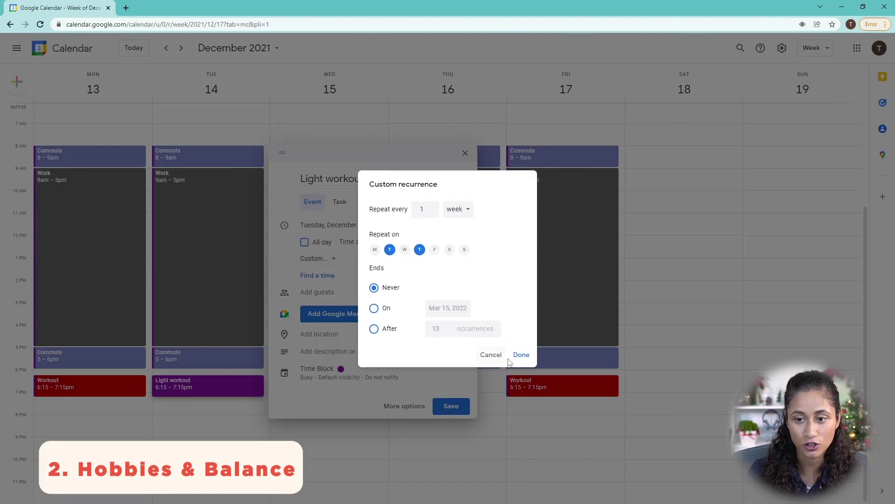
left_click(522, 356)
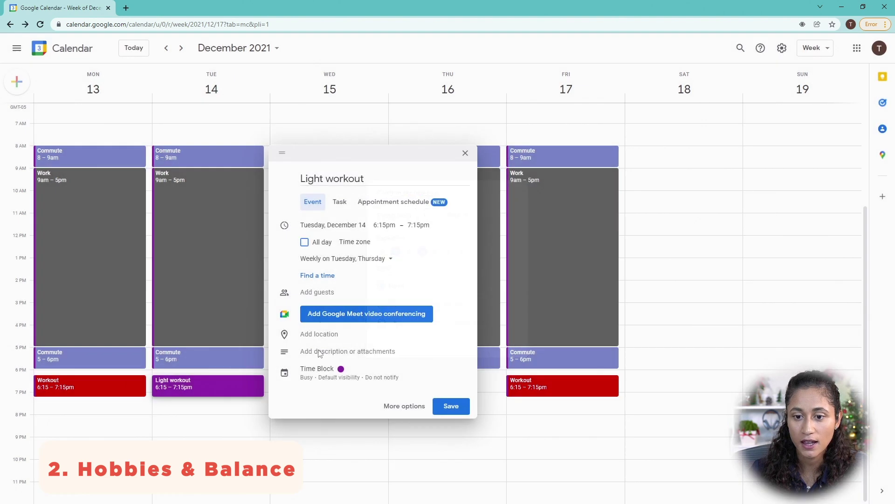
left_click(360, 377)
left_click(367, 377)
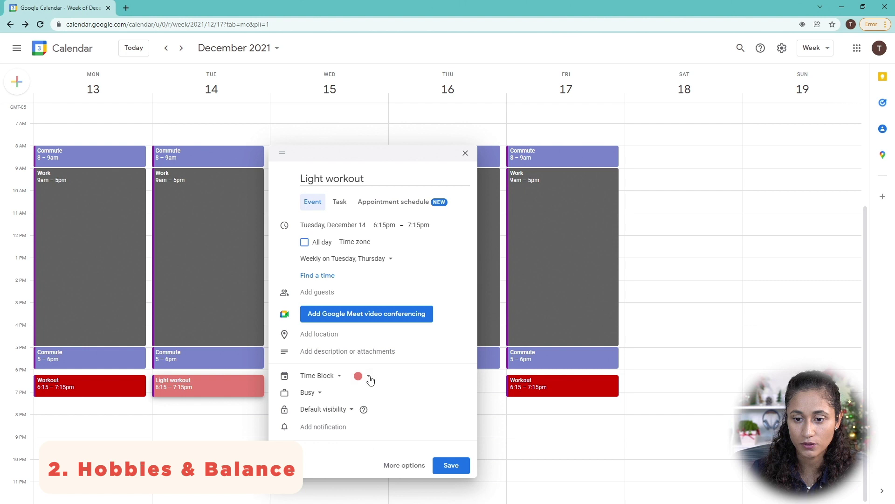
left_click(451, 470)
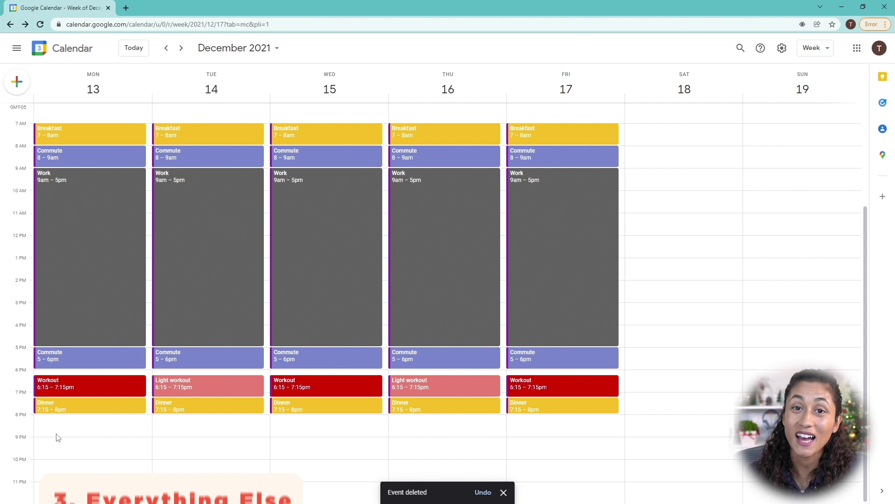
Create a Monday 8–9pm 'Study FE' event repeating every weekday
left_click(54, 420)
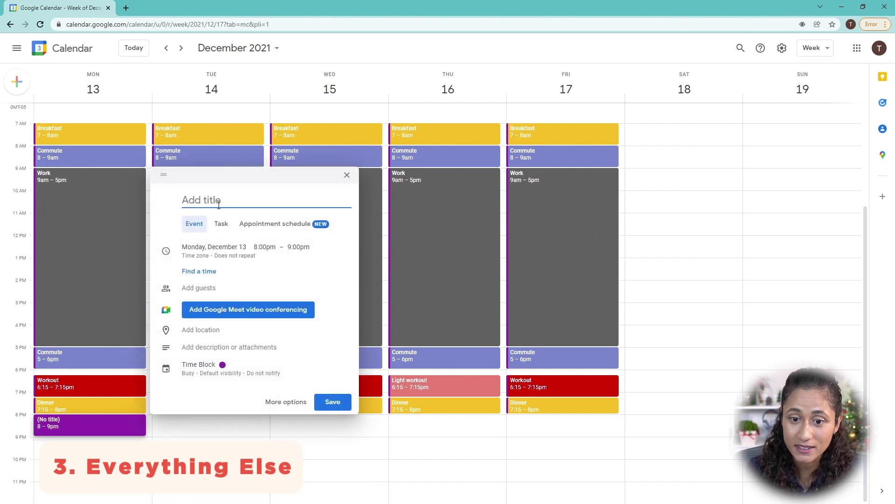
type("Study FE")
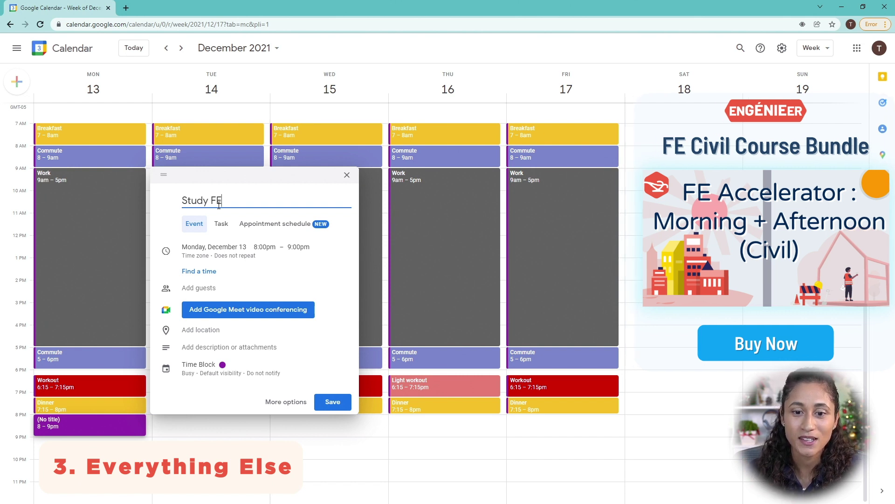
left_click(210, 259)
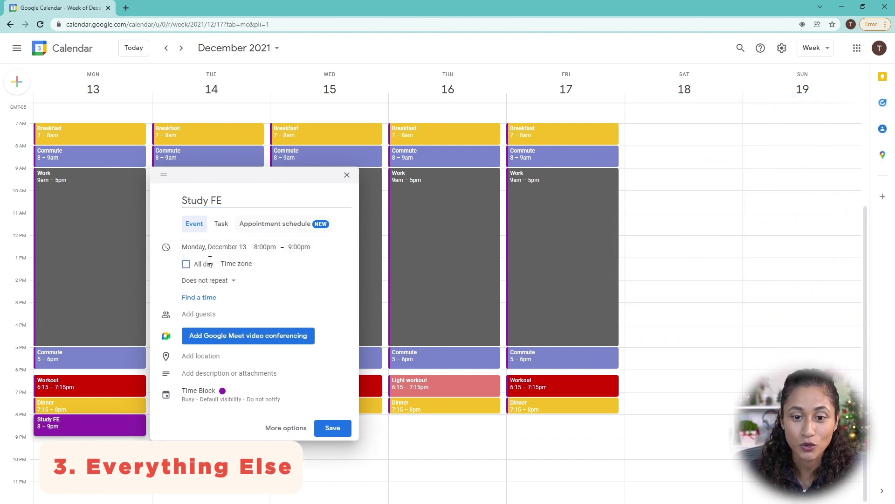
left_click(230, 282)
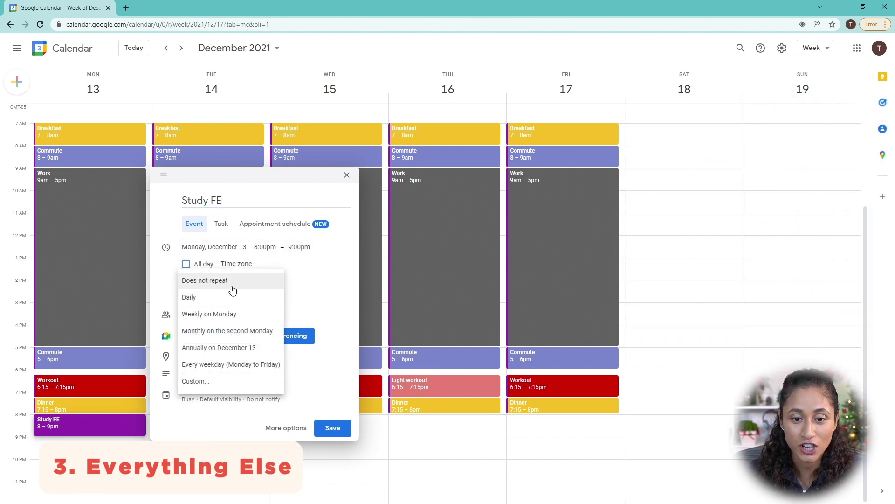
left_click(221, 368)
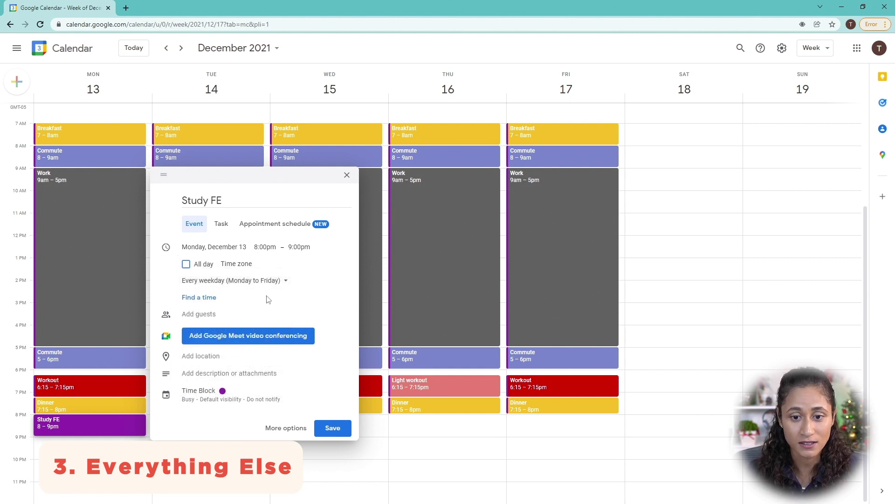
Colour Study FE Tangerine and save it, then start a Monday 9–10pm event
left_click(241, 398)
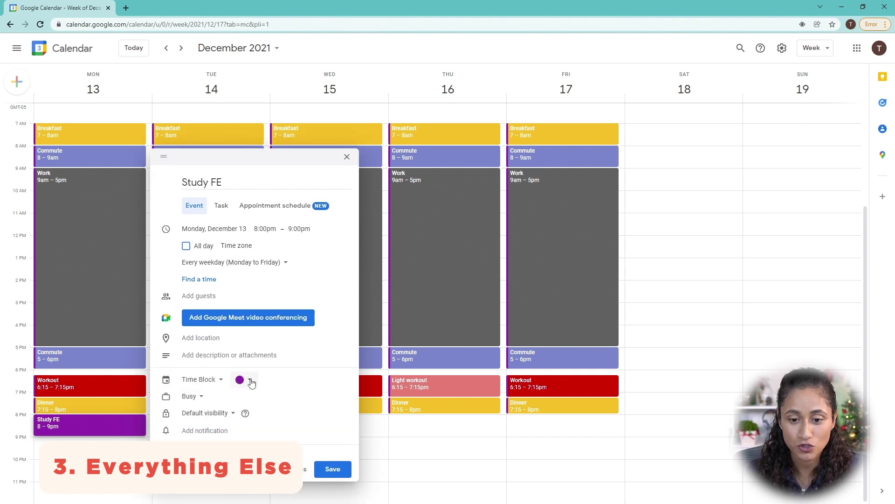
left_click(251, 380)
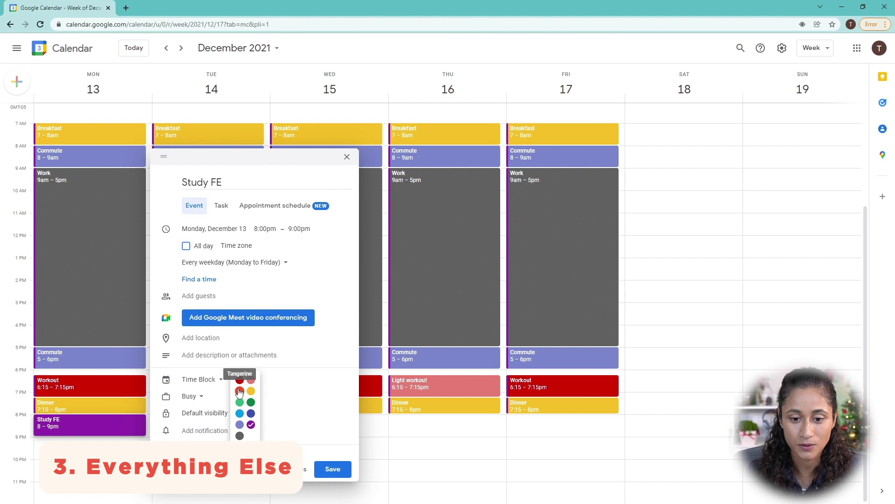
left_click(239, 392)
left_click(332, 468)
left_click(88, 441)
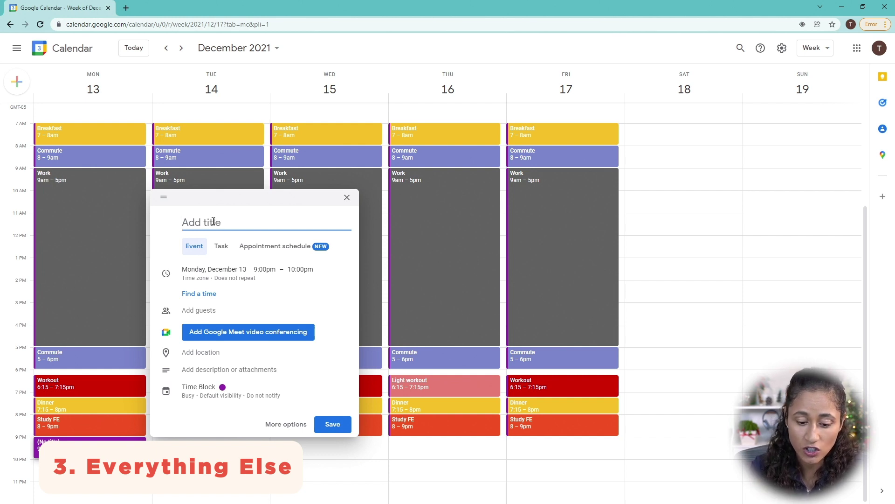
Title the Monday 9–10pm event 'Recharge', repeat it every weekday, colour it Peacock, and save
type("Recharge")
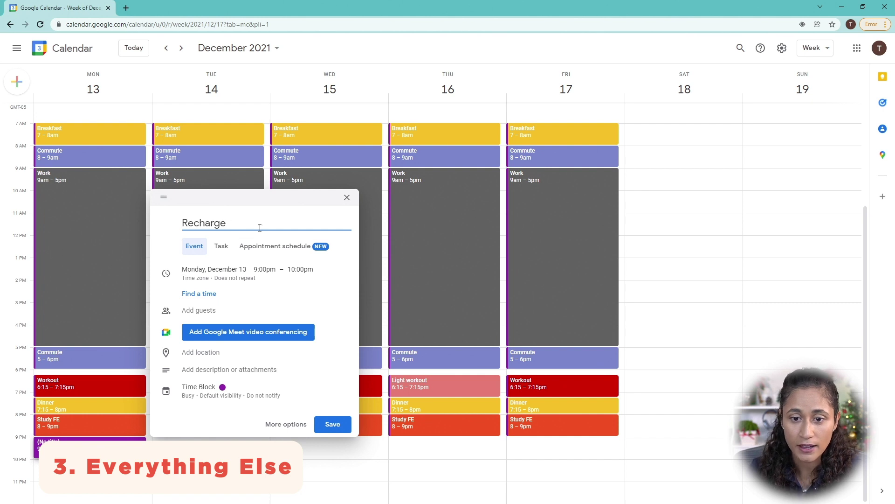
left_click(266, 284)
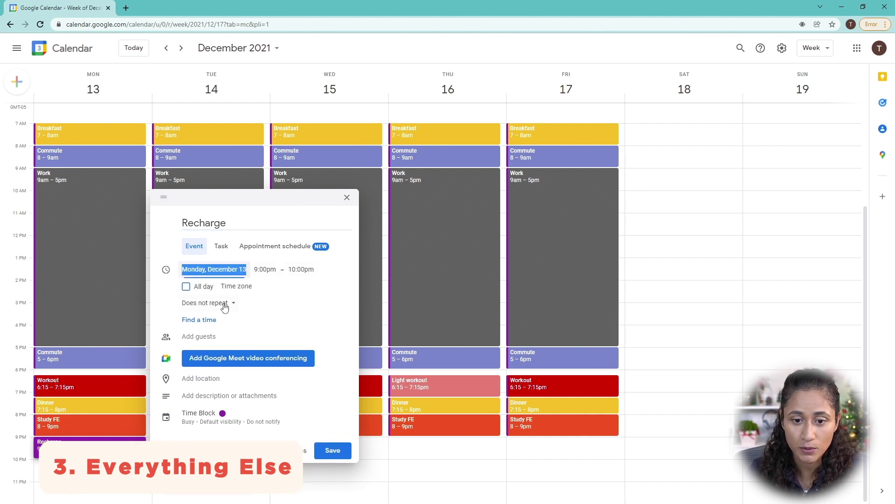
left_click(225, 305)
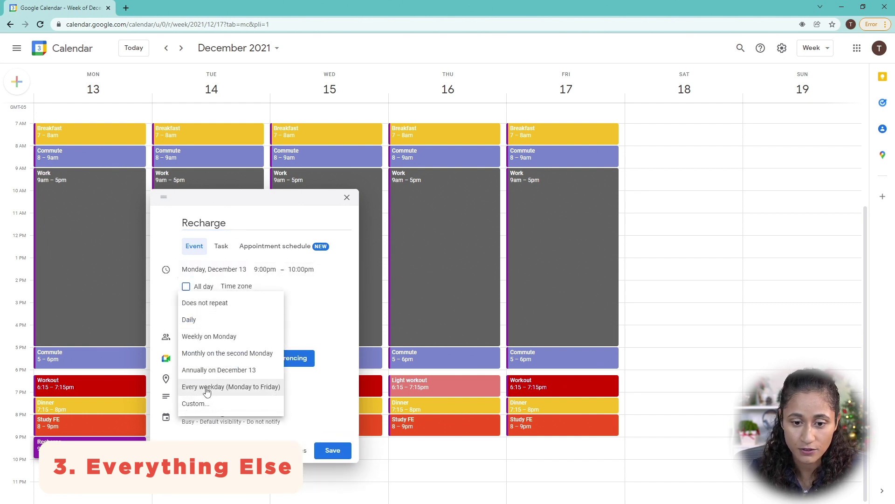
left_click(207, 387)
left_click(228, 421)
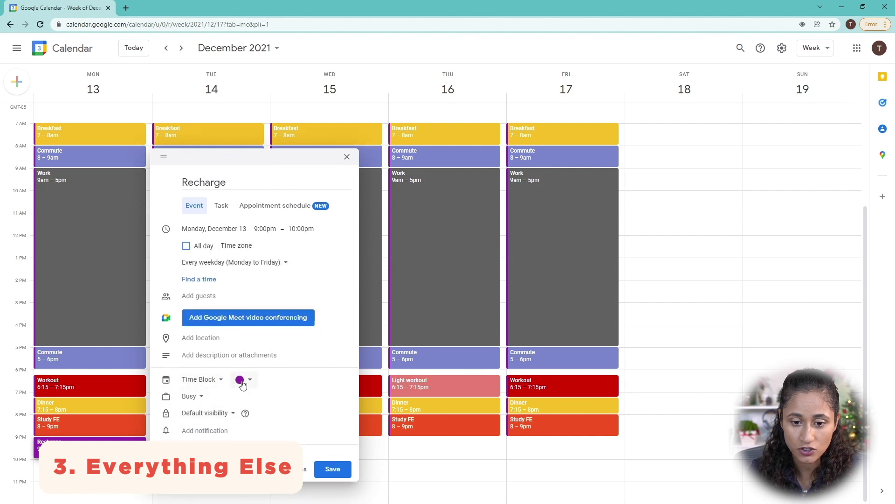
left_click(242, 382)
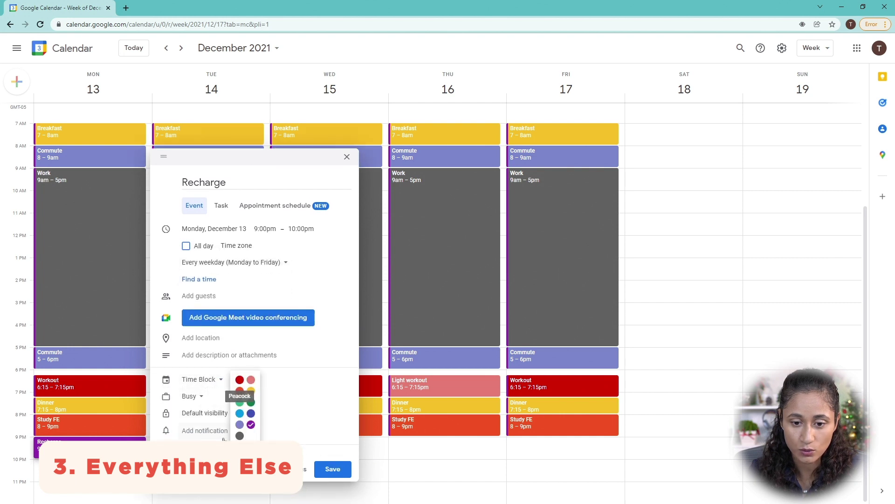
left_click(238, 414)
left_click(332, 469)
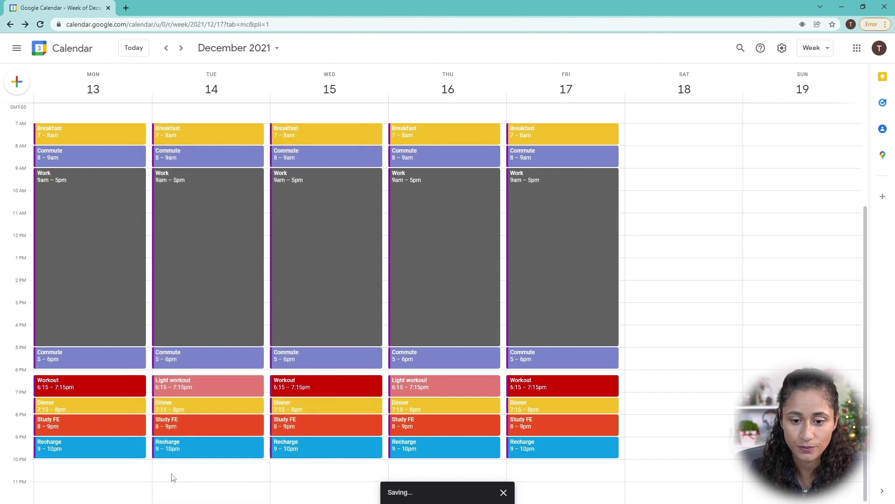
scroll(173, 477, "up", 1)
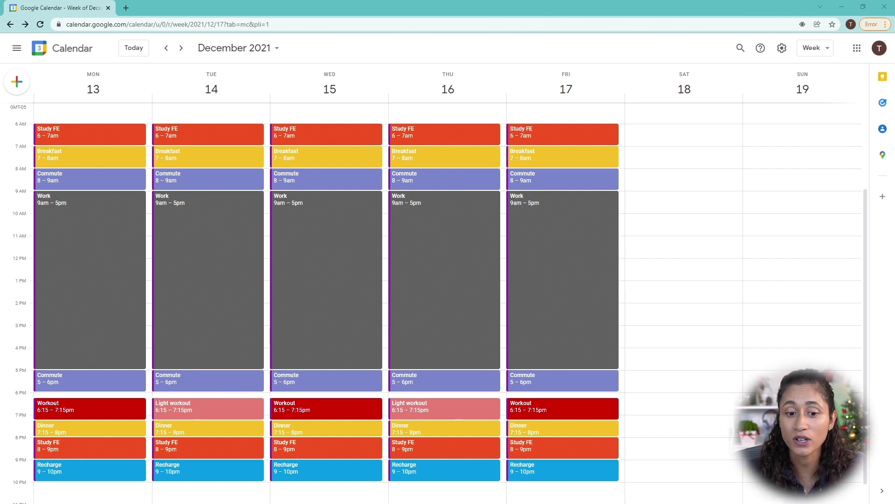
Scroll down the week view toward the weekend morning hours
scroll(90, 432, "down", 1)
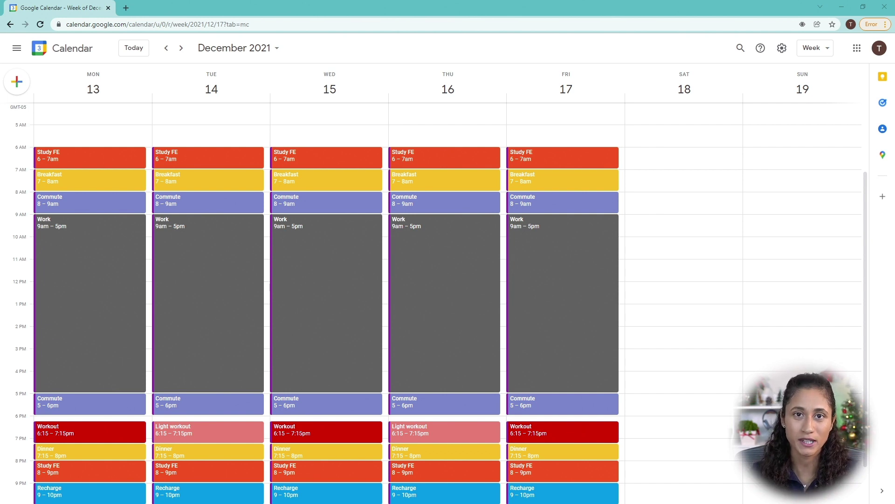
Create a Saturday 'Study FE' event running from 8am to 1:00pm
left_click(643, 200)
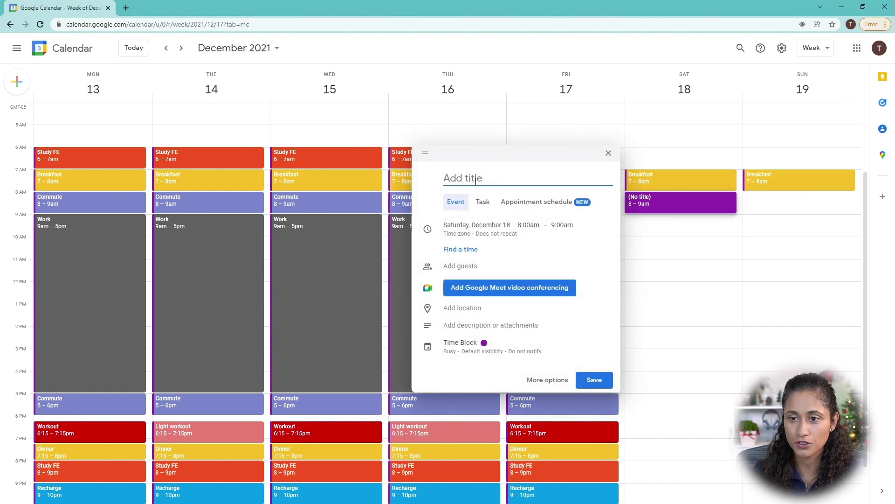
type("Study FE")
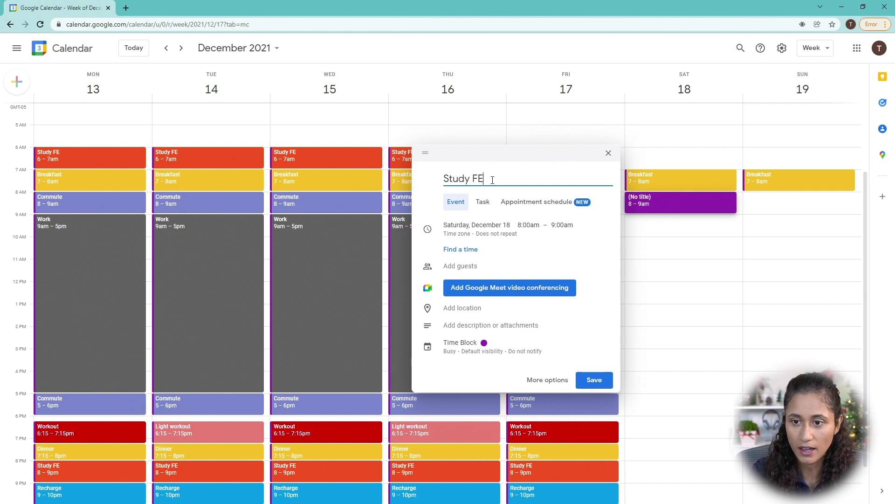
left_click(565, 225)
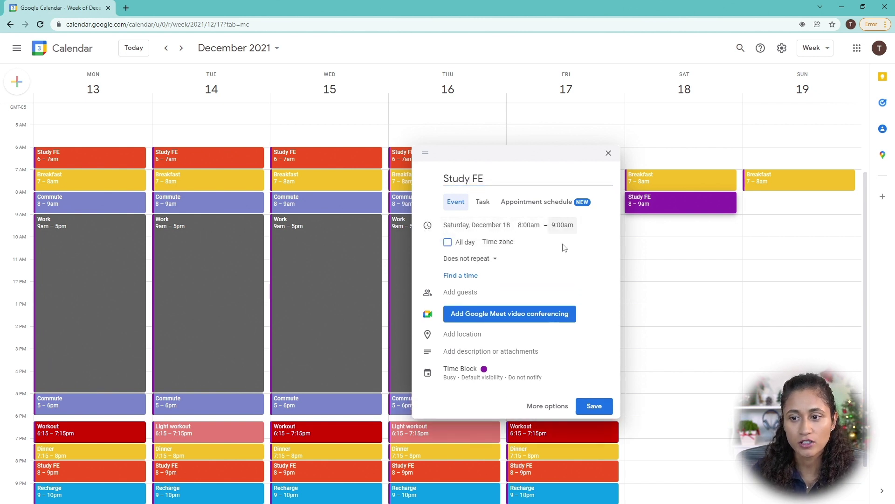
left_click(568, 226)
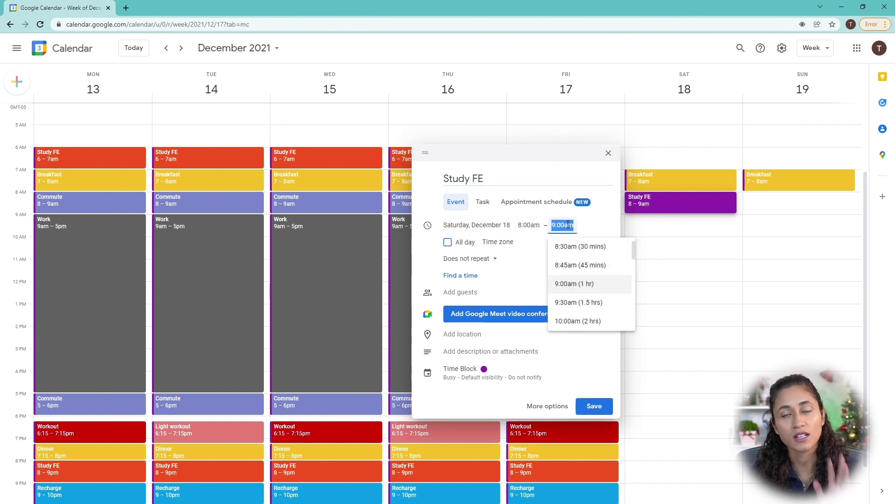
scroll(582, 301, "down", 2)
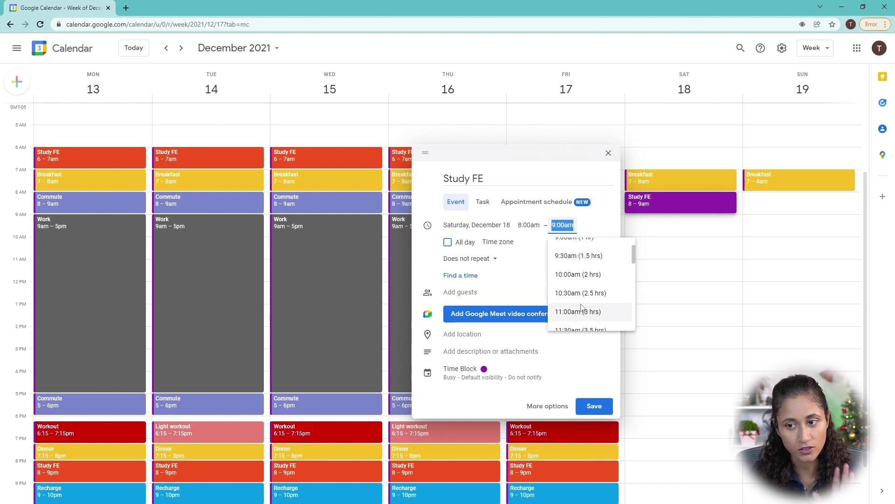
scroll(582, 307, "down", 3)
left_click(591, 299)
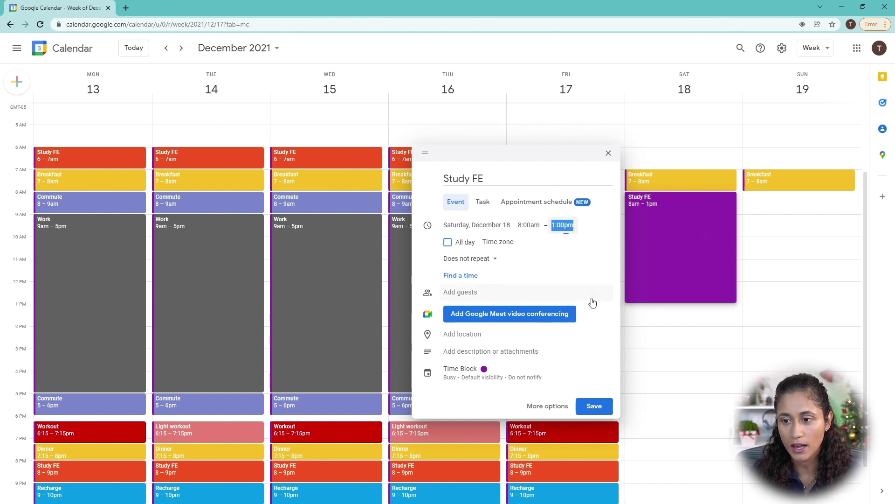
Make it repeat weekly on Saturday, colour it Tomato, and save
left_click(493, 264)
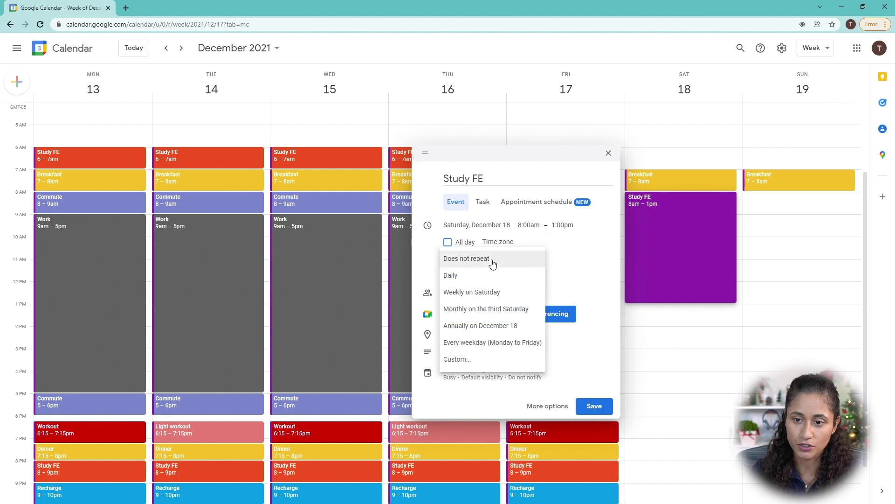
left_click(492, 294)
left_click(490, 376)
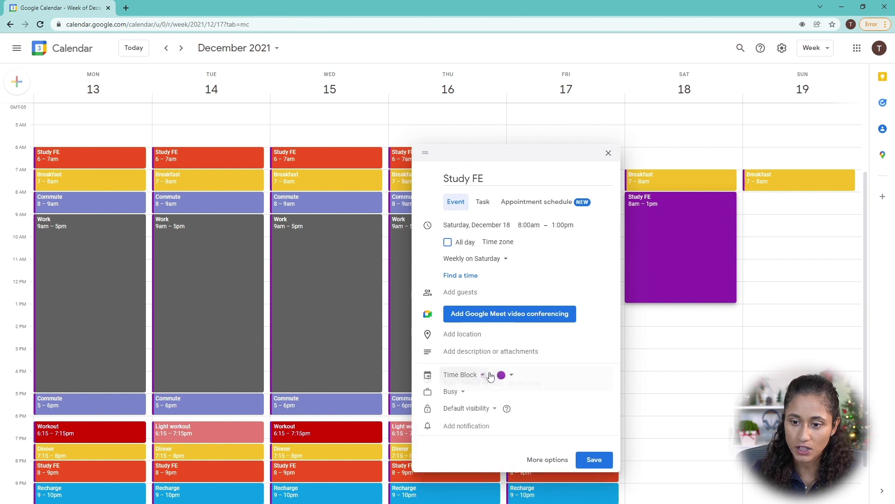
left_click(506, 375)
left_click(503, 379)
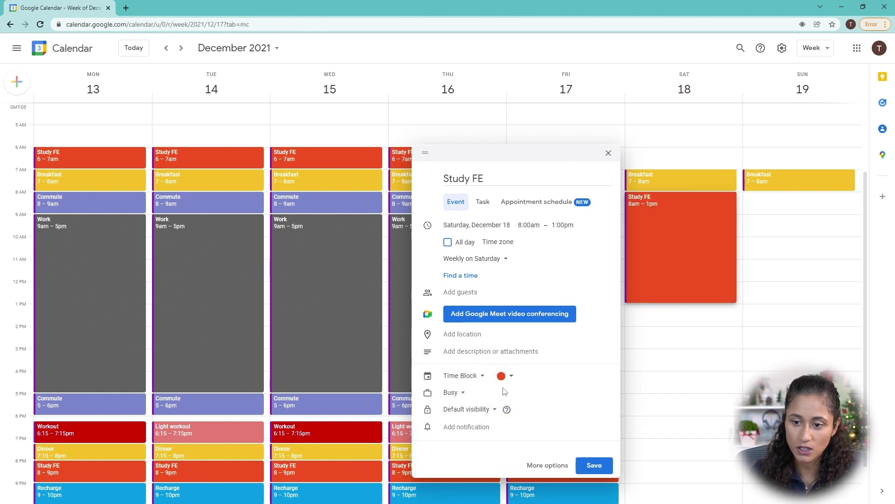
left_click(590, 466)
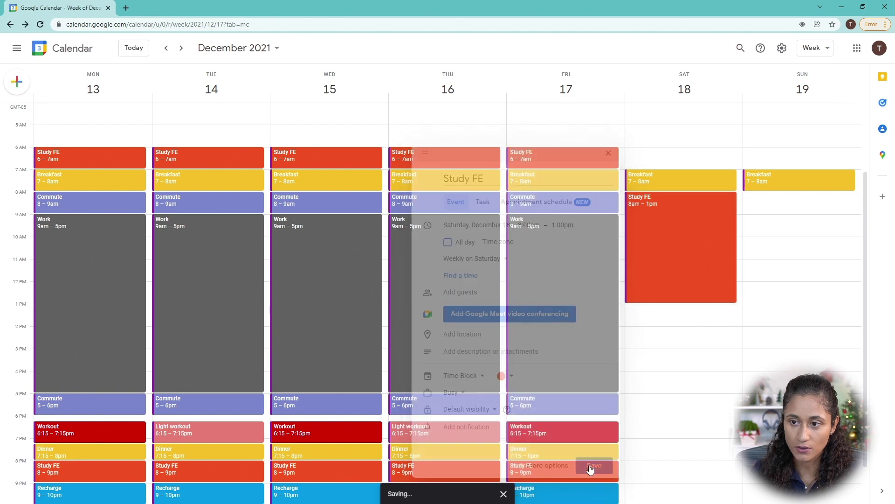
scroll(666, 216, "down", 1)
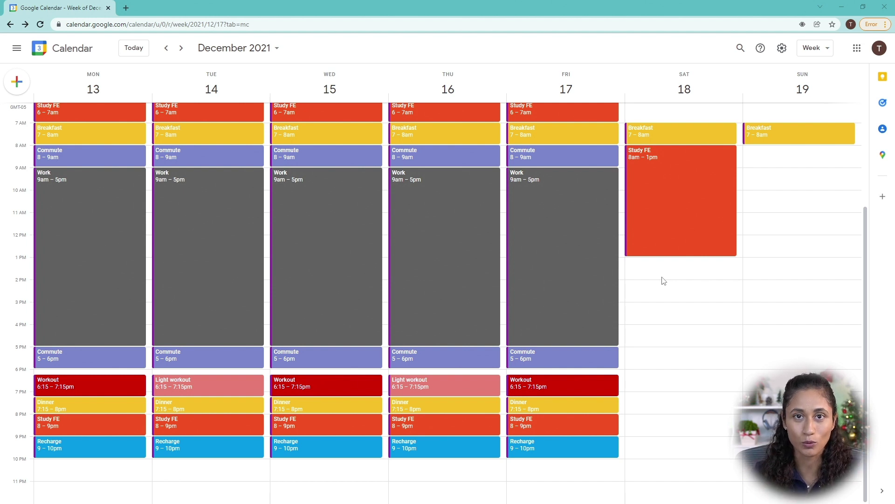
Zoom the browser out with Ctrl+minus so more hours of the week fit
key("ctrl+minus")
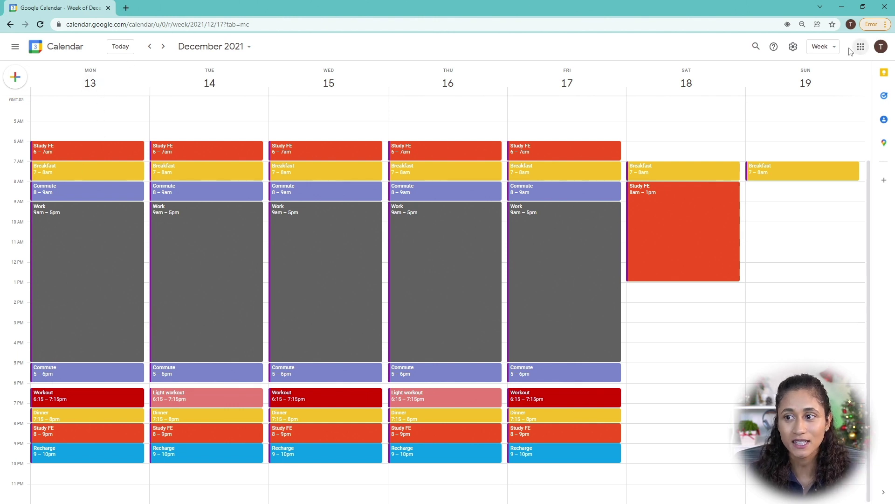
Set 'Start week on' to Sunday in Calendar settings, then return to the week view
left_click(793, 46)
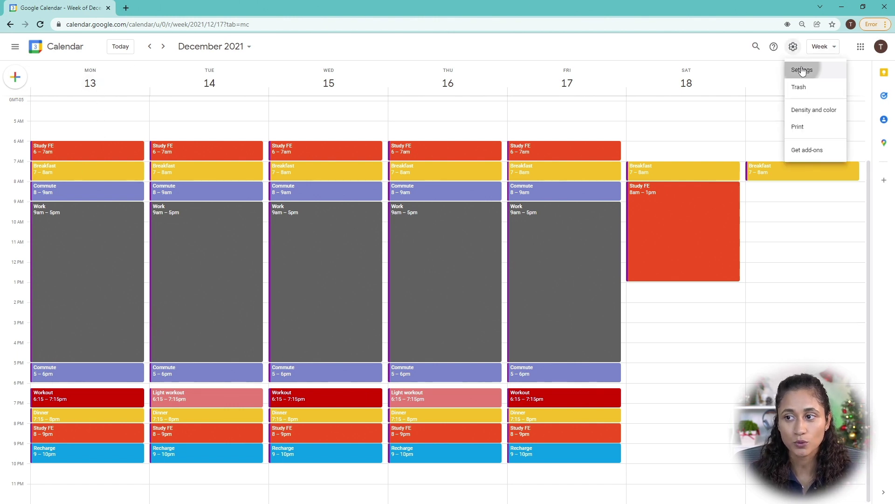
left_click(802, 70)
scroll(202, 286, "down", 7)
scroll(202, 286, "down", 6)
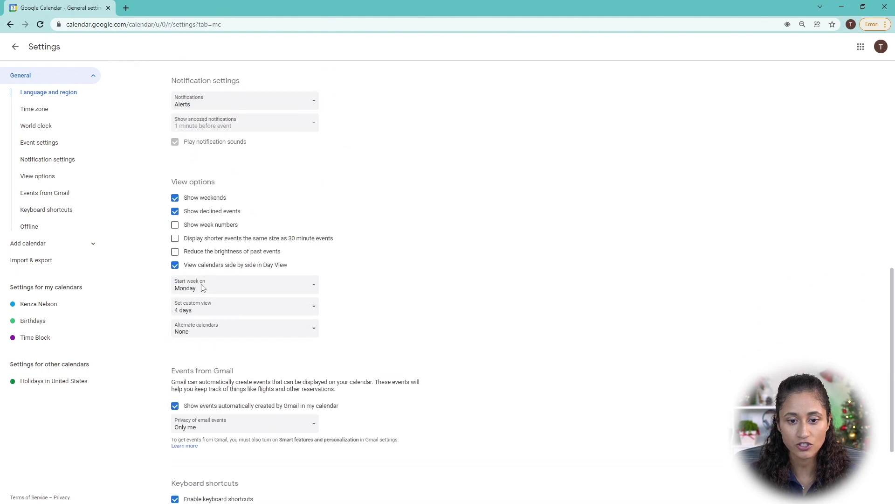
left_click(226, 168)
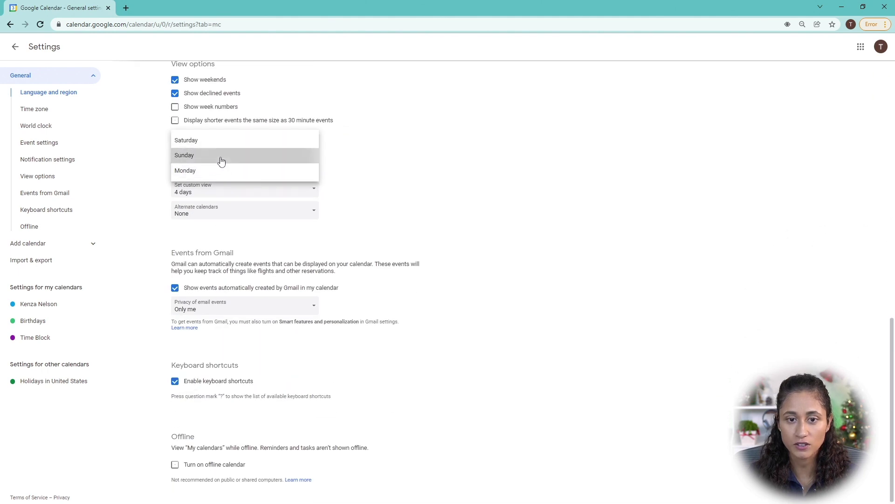
left_click(221, 157)
left_click(13, 49)
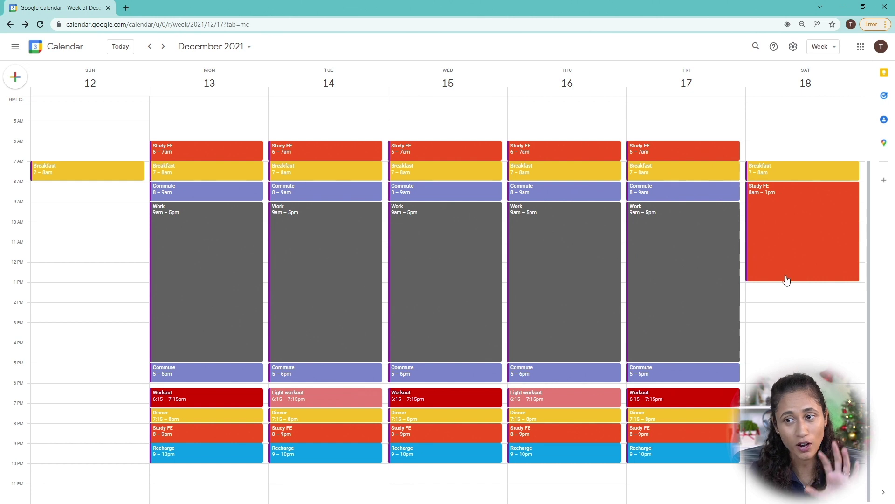
Add a Tomato red 'Study FE' event on Sunday from 8 to 11:00am
left_click(60, 194)
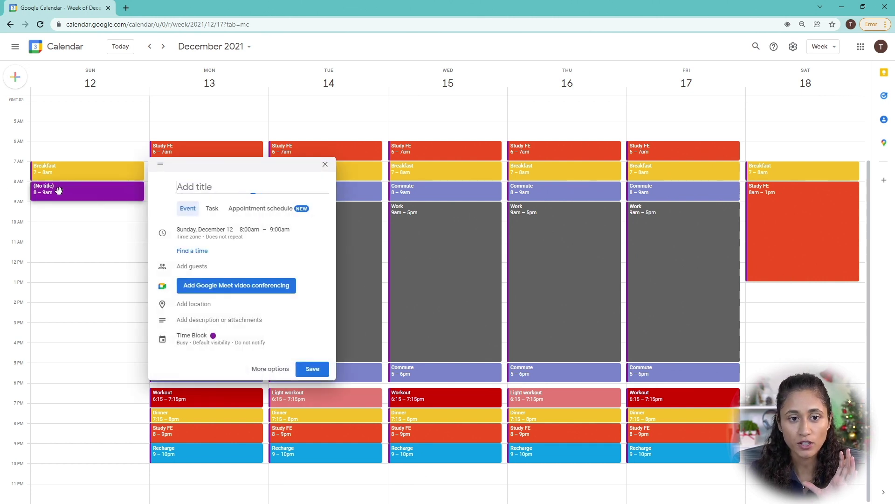
left_click(266, 230)
left_click(280, 229)
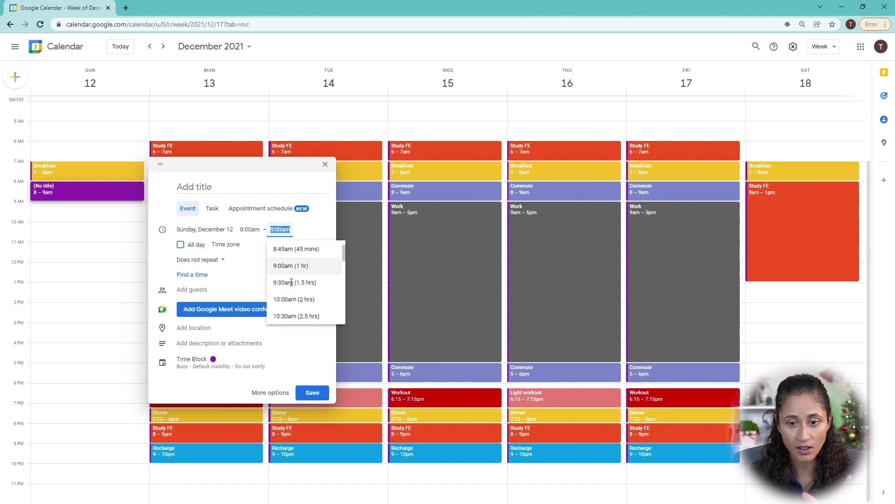
scroll(293, 303, "down", 2)
left_click(293, 304)
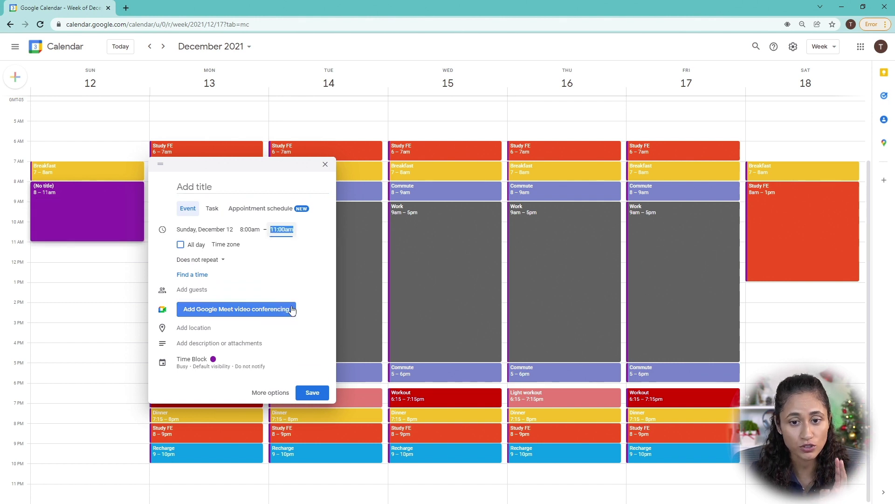
left_click(230, 185)
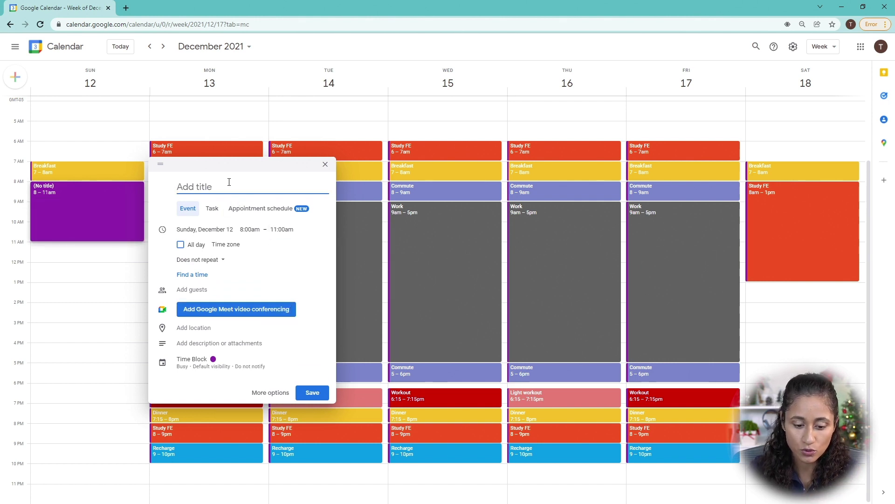
type("Study FE")
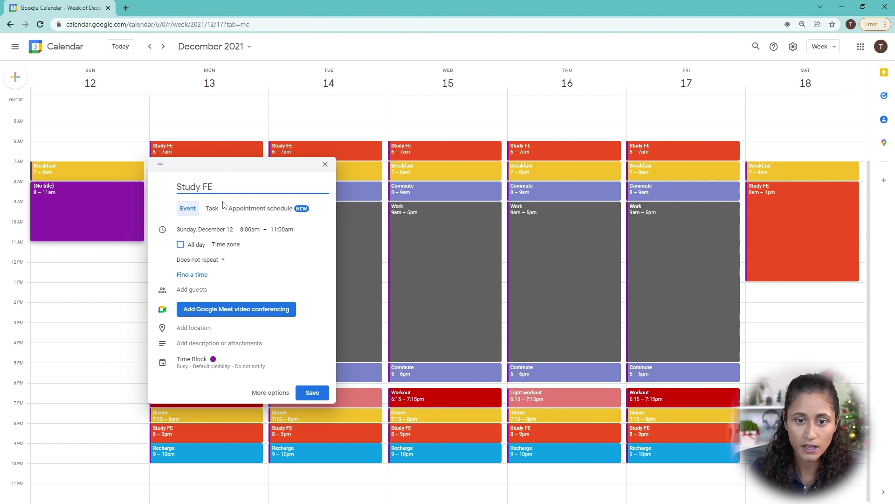
left_click(215, 365)
left_click(232, 365)
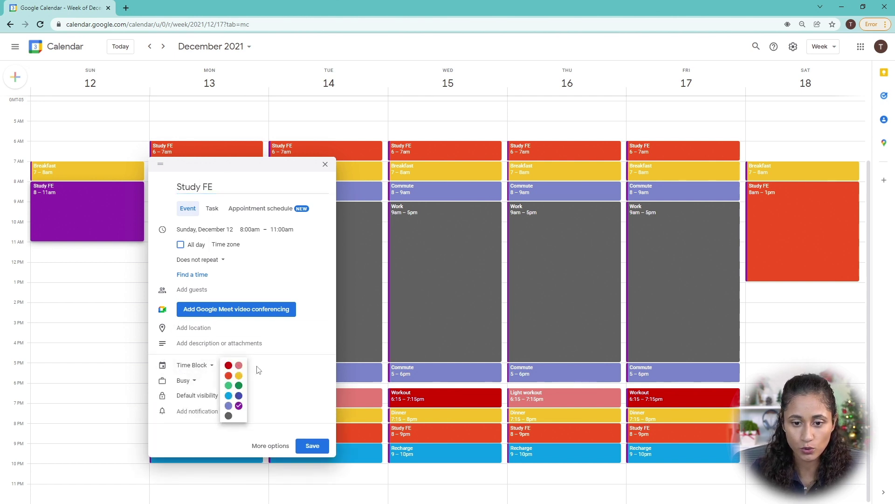
left_click(231, 381)
left_click(312, 446)
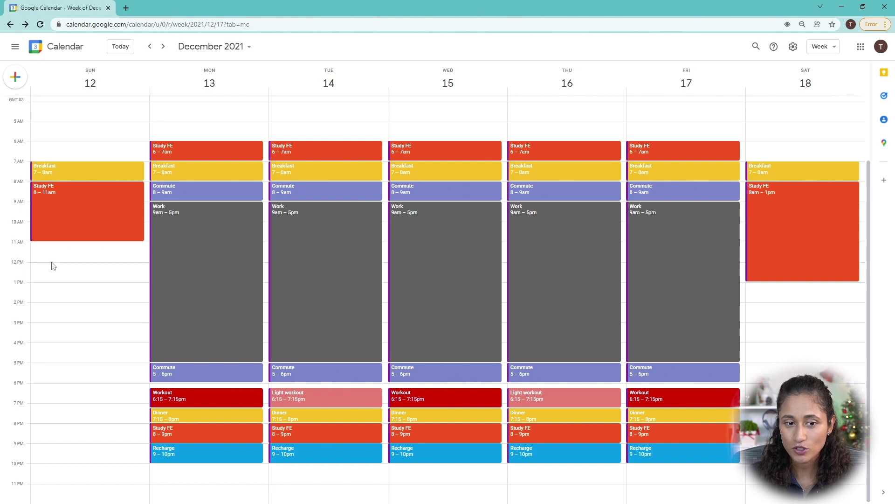
Add a Tangerine 'Study FE' event on Sunday 4–6:00pm, repeating weekly on Sunday
left_click(45, 345)
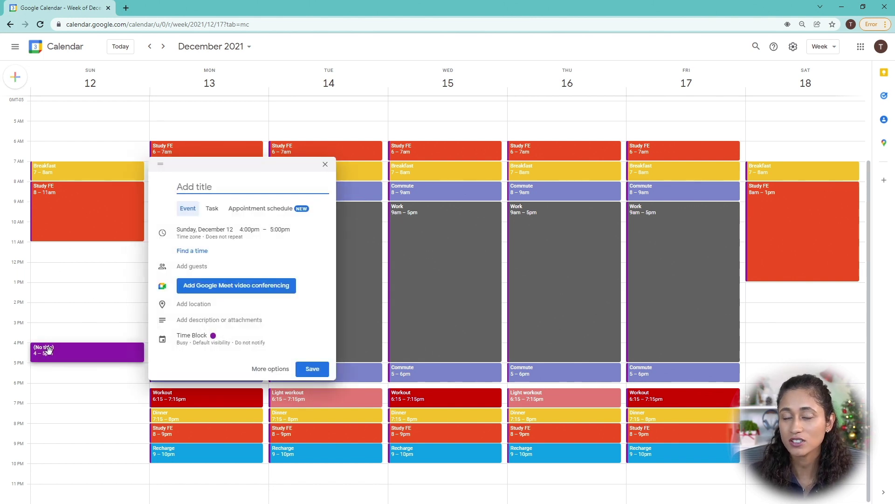
left_click(279, 229)
scroll(282, 293, "down", 2)
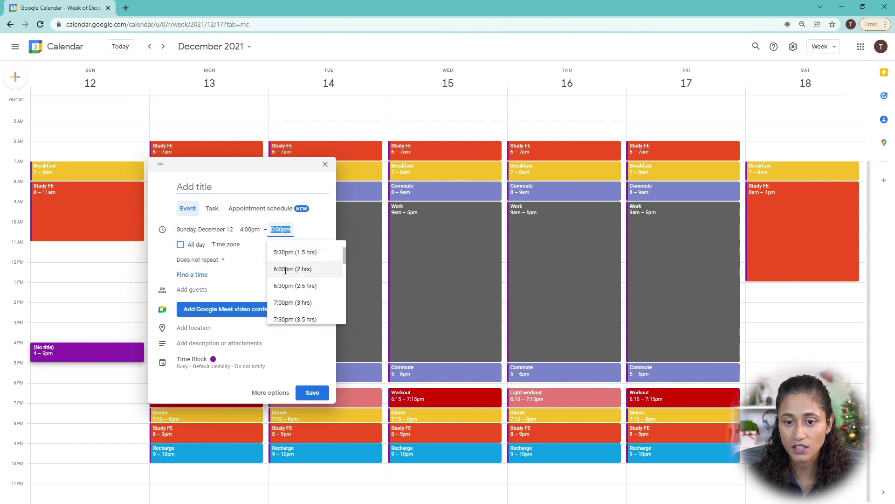
left_click(286, 270)
left_click(222, 186)
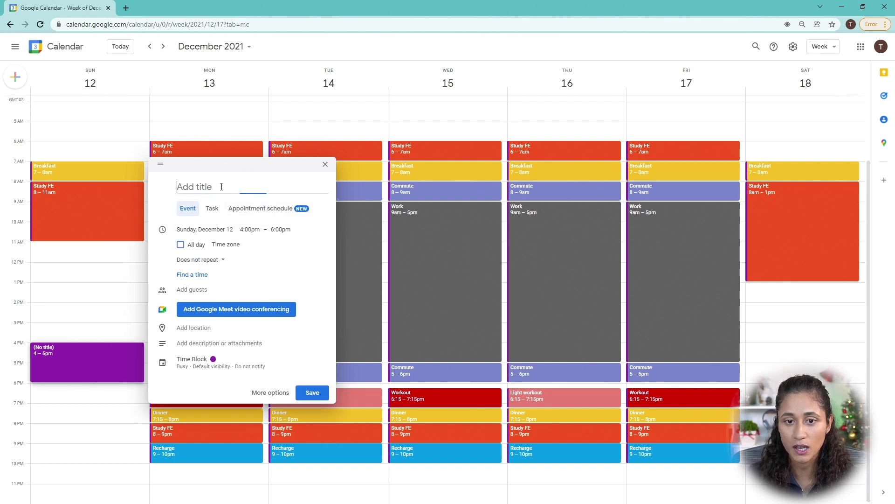
type("Study FE")
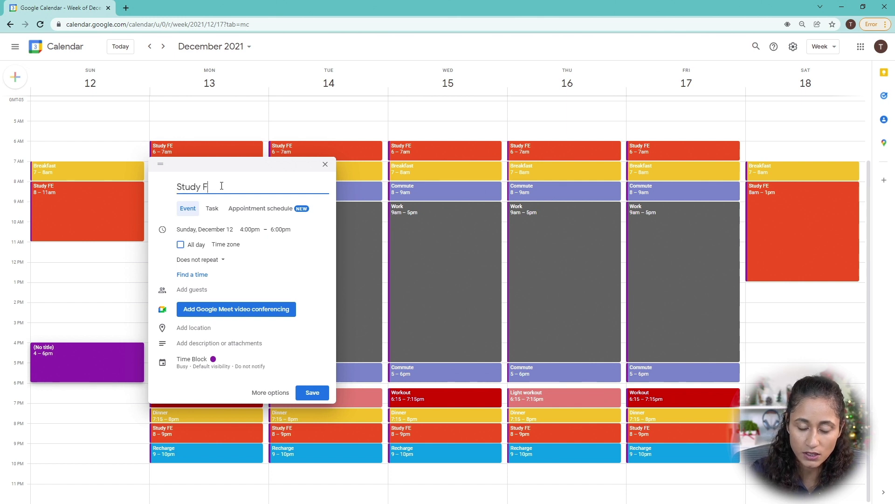
left_click(221, 264)
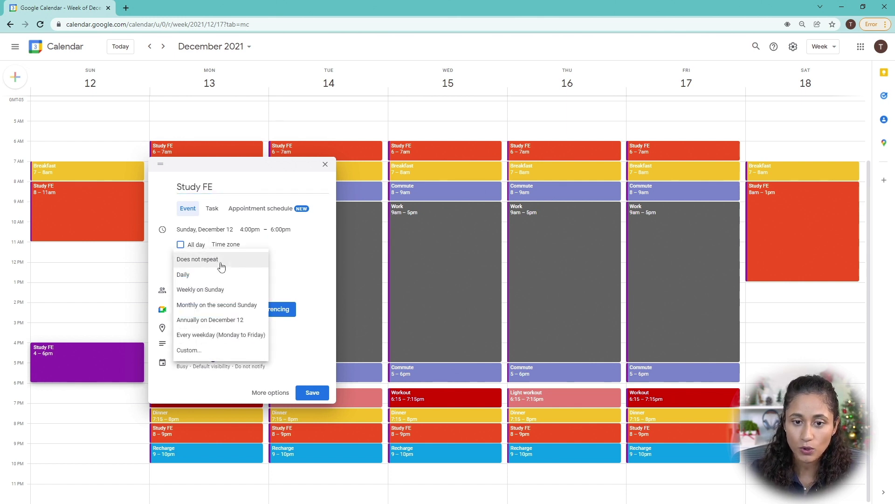
left_click(213, 291)
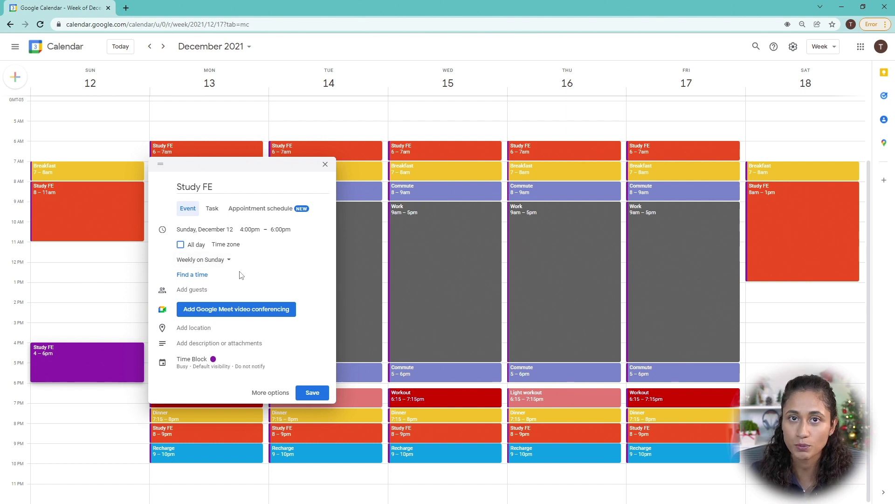
left_click(214, 359)
left_click(229, 364)
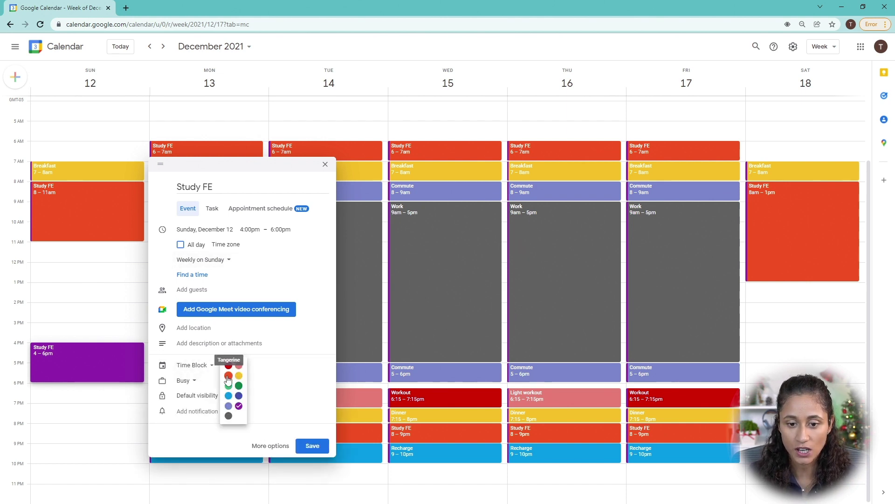
left_click(228, 376)
left_click(73, 401)
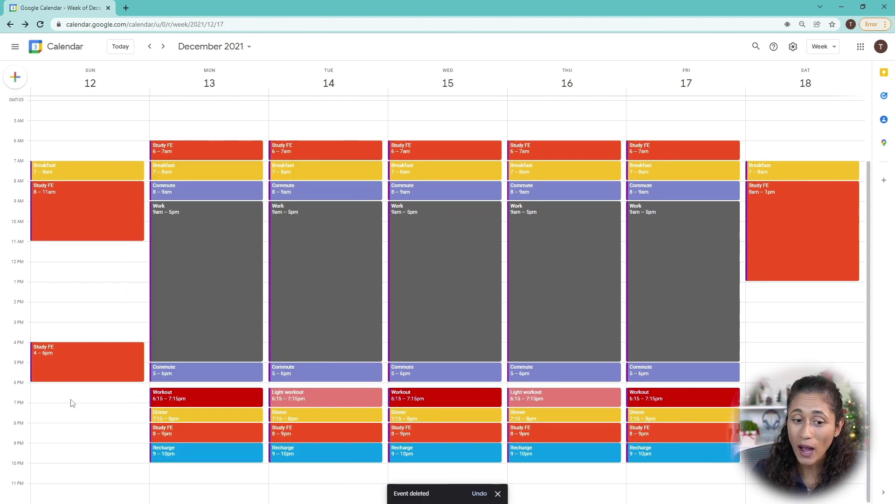
Create a 'Free Period' event Sunday 6–7pm repeating weekly on Sunday, and save it
left_click(45, 389)
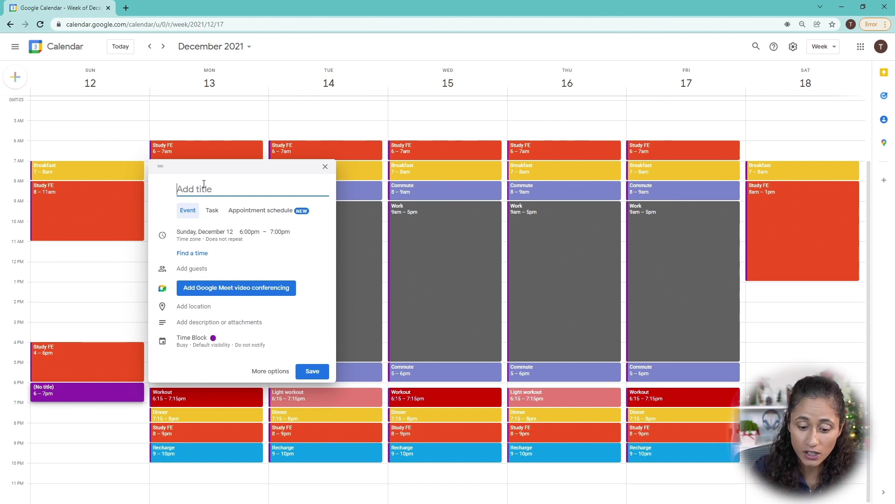
type("Free Period")
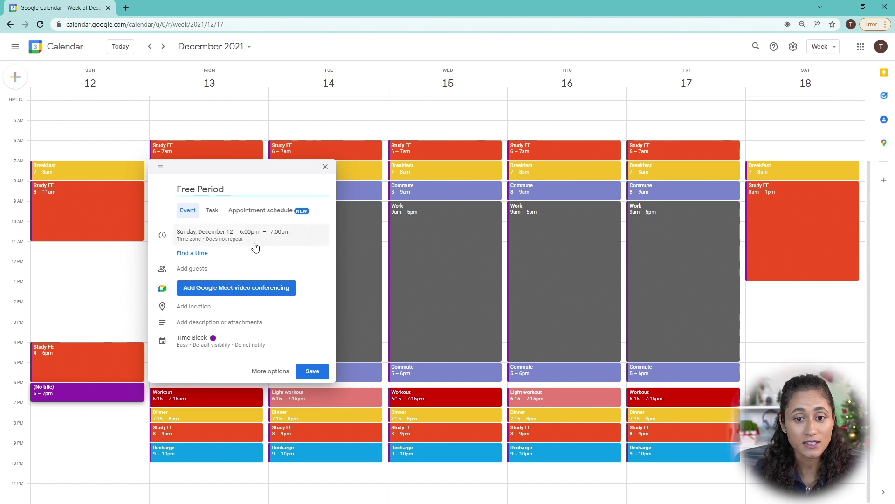
left_click(221, 246)
left_click(216, 260)
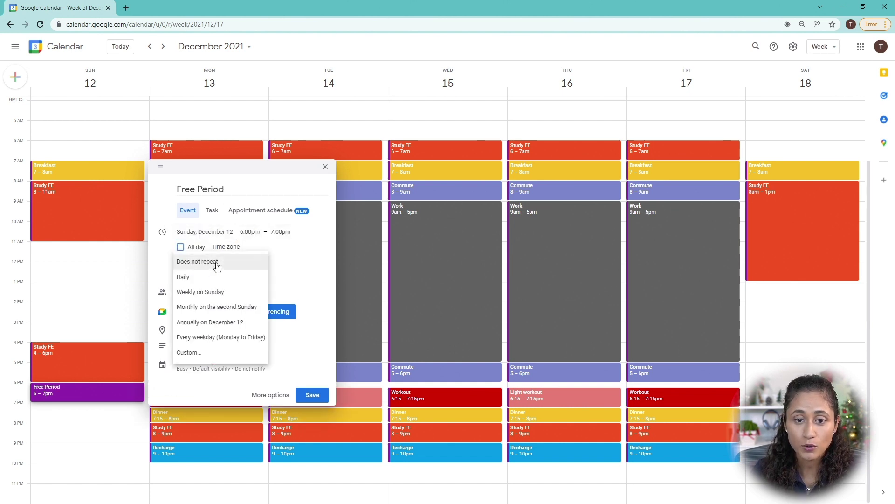
left_click(214, 293)
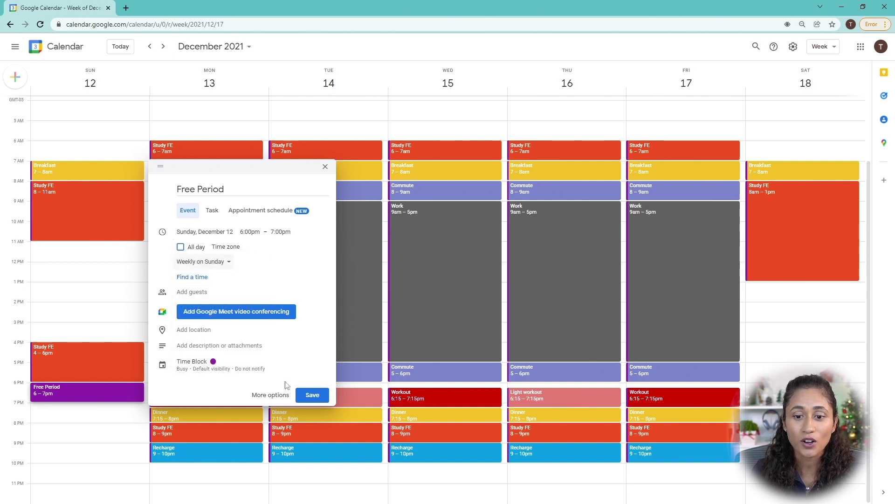
left_click(311, 395)
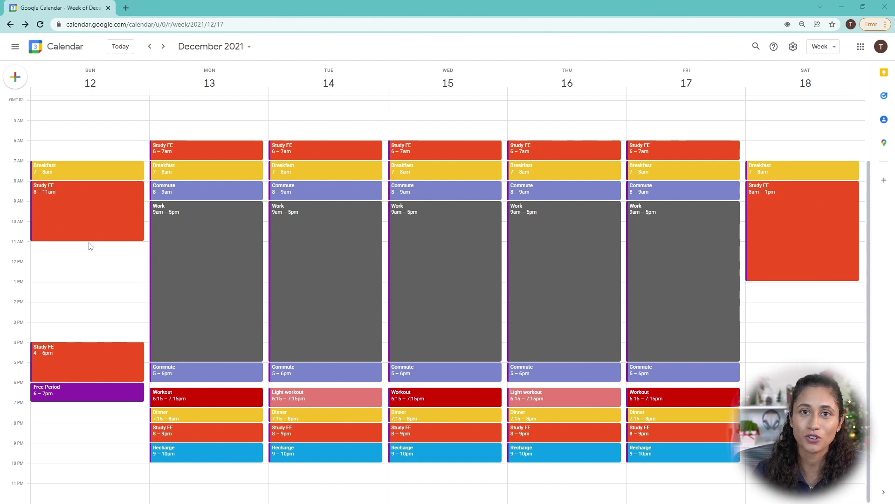
Advance the calendar to the week of December 19–25, 2021
left_click(161, 49)
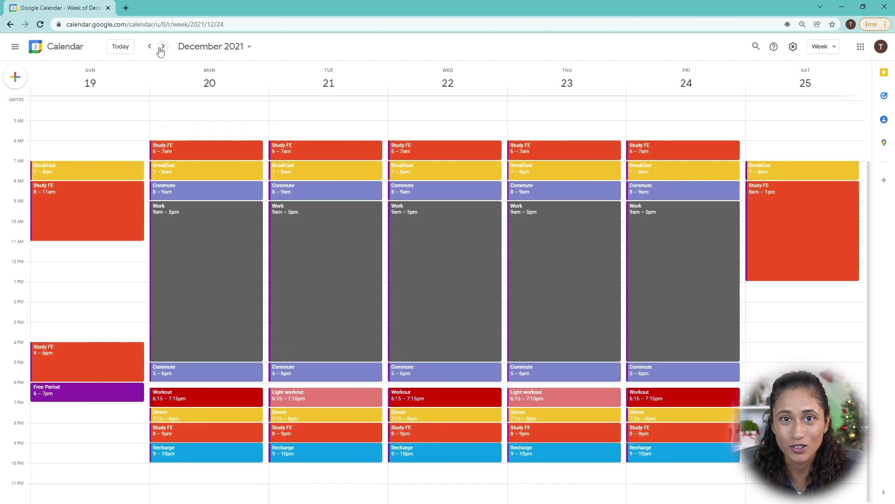